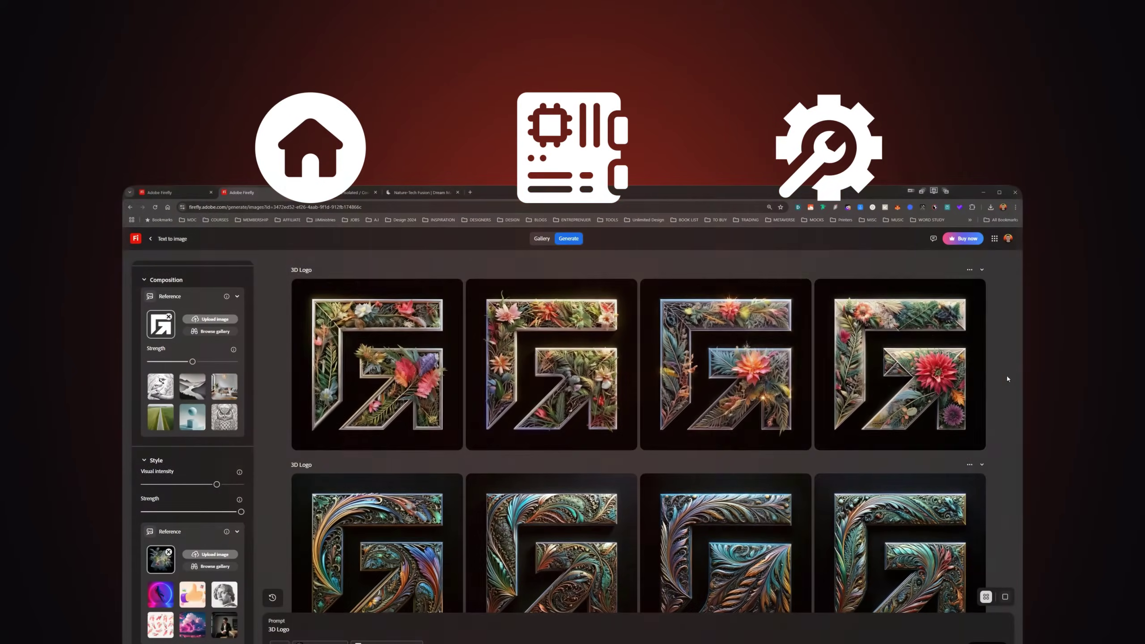
Return to the Firefly 3D Logo results and look back through the crystal and moss variants.
{"action": "scroll", "coordinate": [1008, 378], "scroll_direction": "down", "scroll_amount": 10}
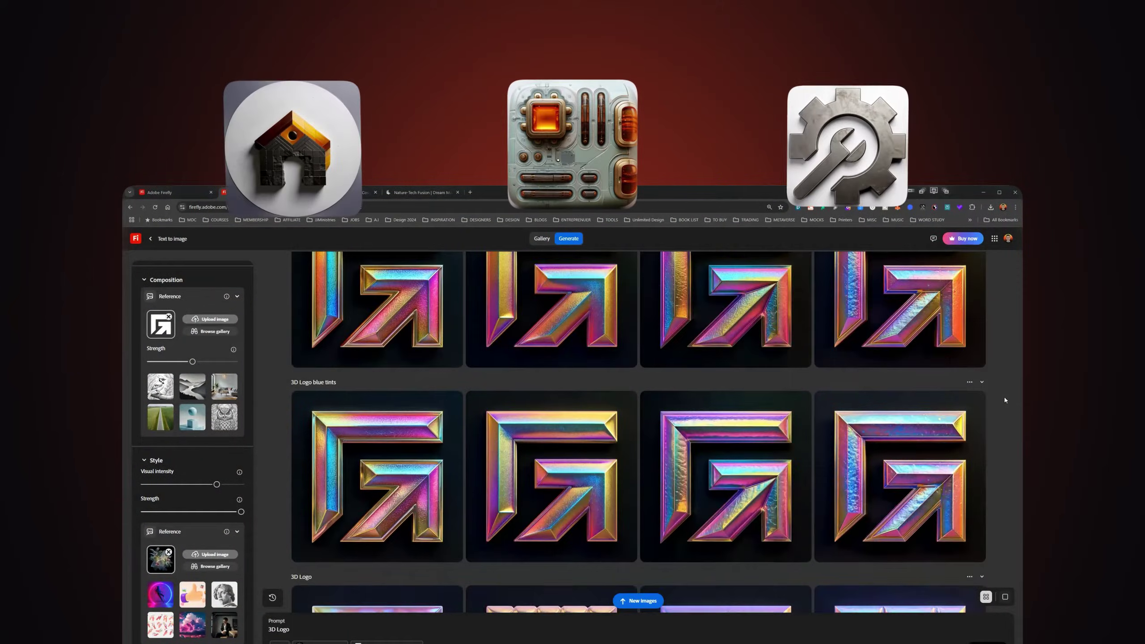
{"action": "scroll", "coordinate": [1004, 399], "scroll_direction": "down", "scroll_amount": 10}
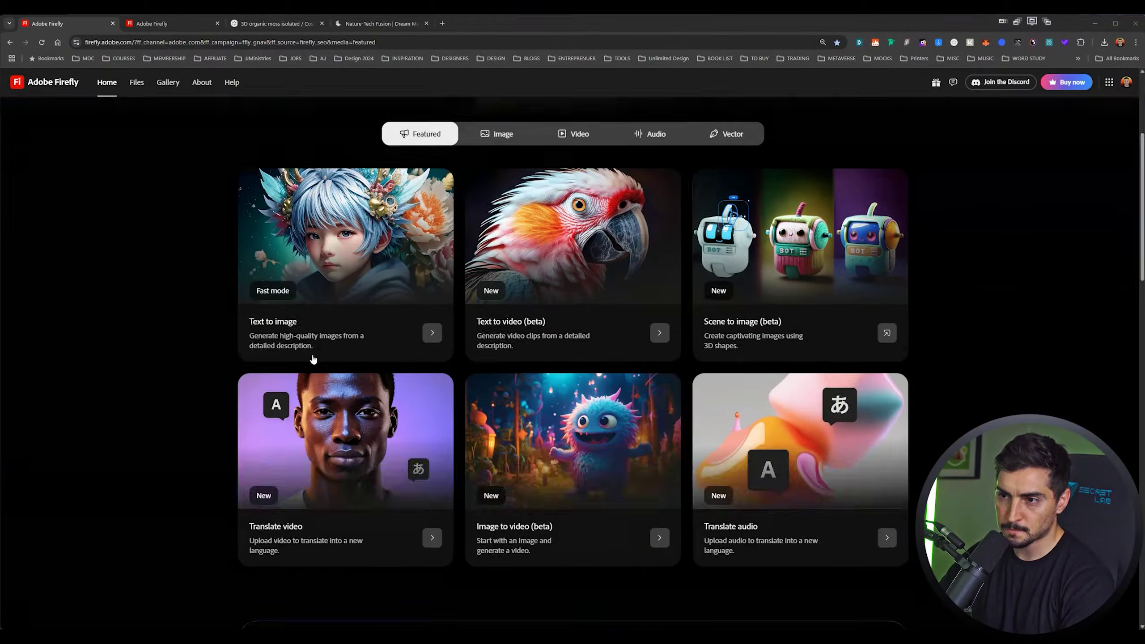
{"action": "left_click", "coordinate": [155, 23]}
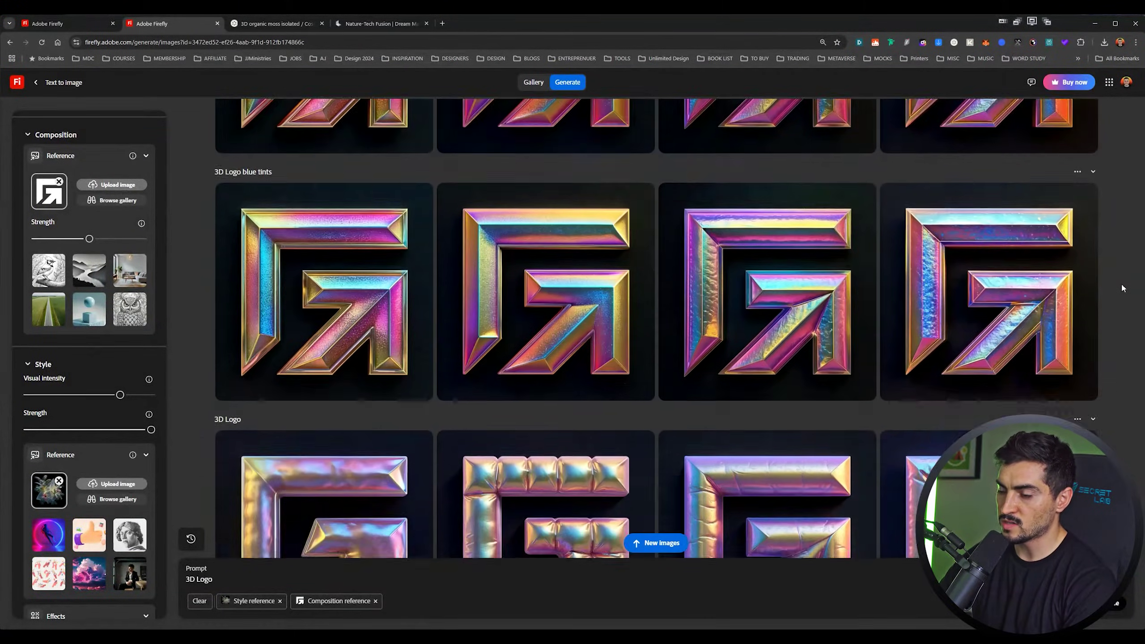
{"action": "scroll", "coordinate": [859, 271], "scroll_direction": "up", "scroll_amount": 10}
{"action": "left_click", "coordinate": [859, 264]}
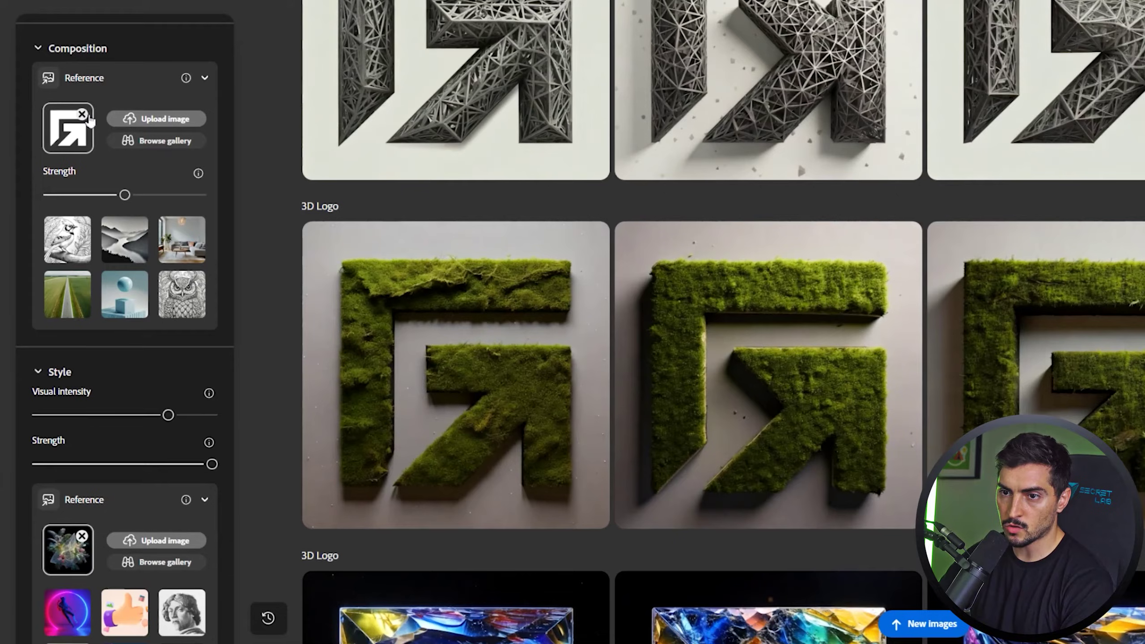
Remove the old composition reference image and keep Firefly Image 3 as the model.
{"action": "left_click", "coordinate": [59, 181]}
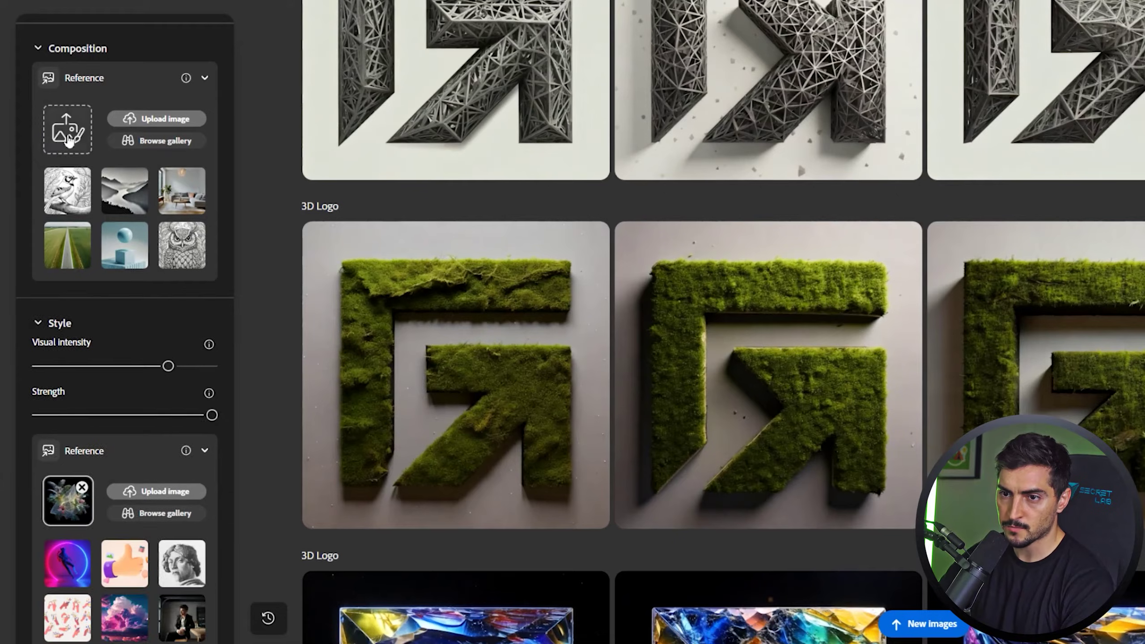
{"action": "left_click", "coordinate": [90, 50]}
{"action": "scroll", "coordinate": [125, 69], "scroll_direction": "up", "scroll_amount": 5}
{"action": "left_click", "coordinate": [169, 79]}
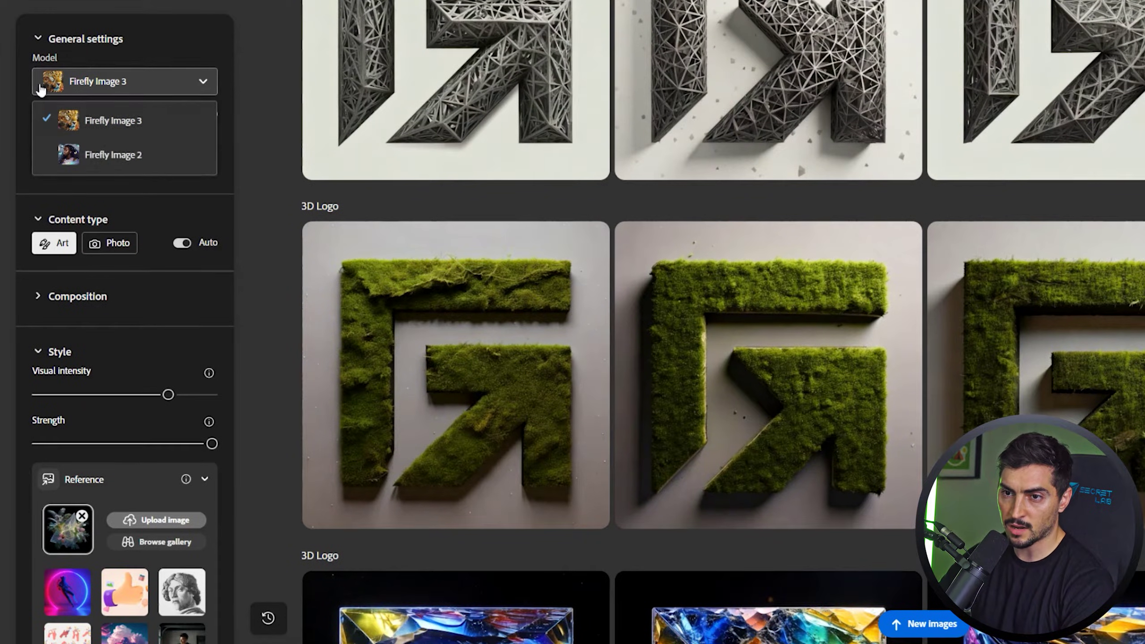
{"action": "left_click", "coordinate": [168, 78]}
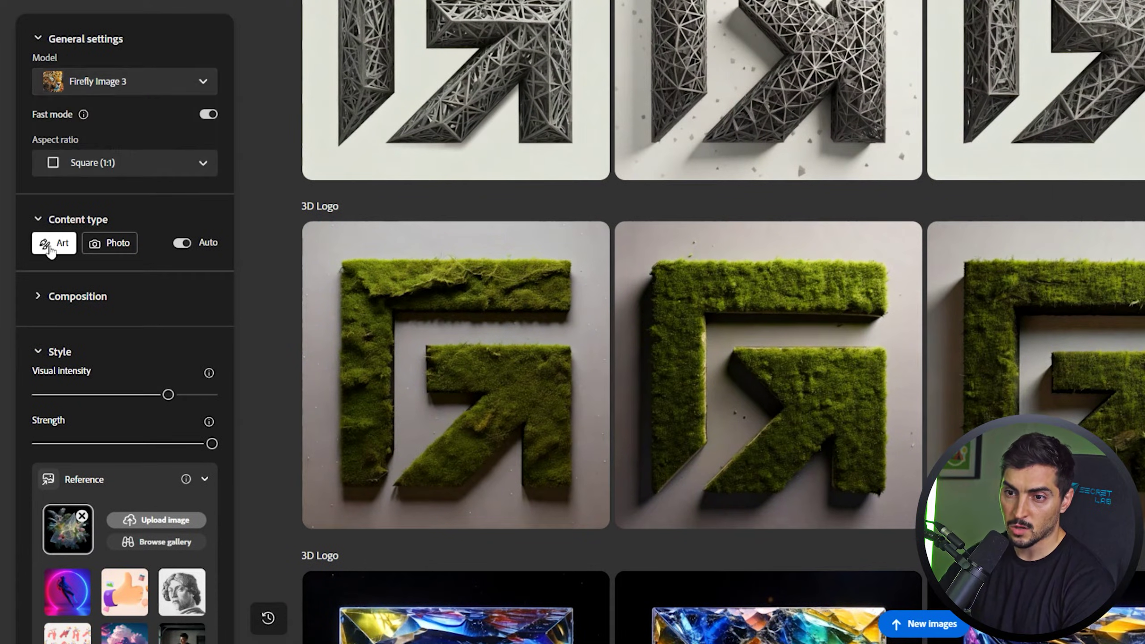
Keep the square aspect ratio and begin uploading a new composition reference image.
{"action": "left_click", "coordinate": [150, 161]}
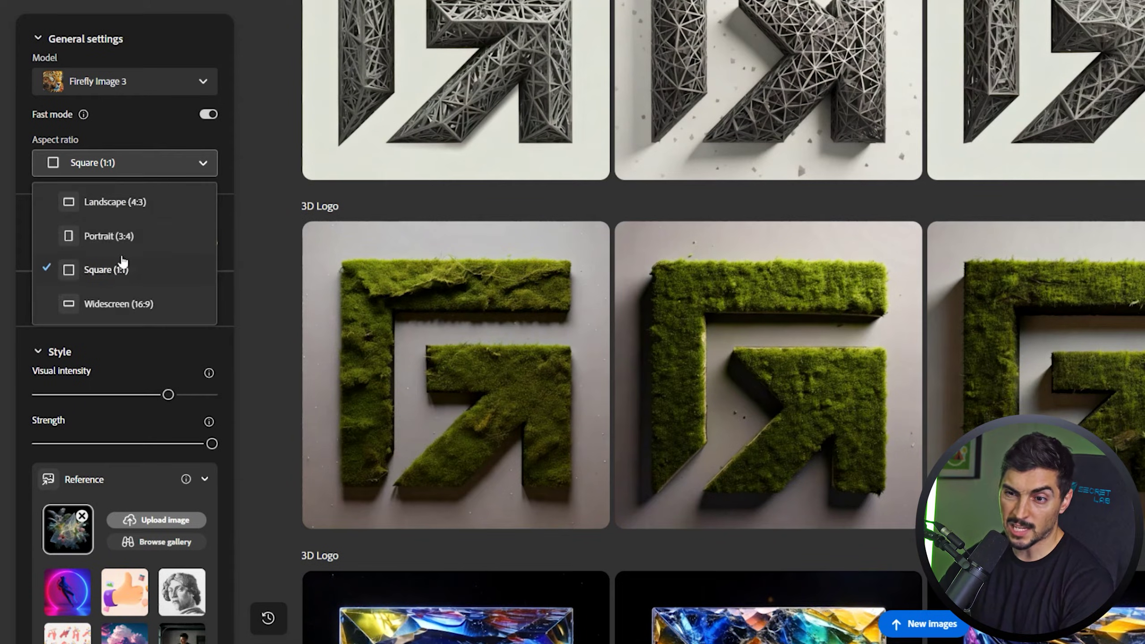
{"action": "scroll", "coordinate": [151, 212], "scroll_direction": "down", "scroll_amount": 3}
{"action": "left_click", "coordinate": [134, 170]}
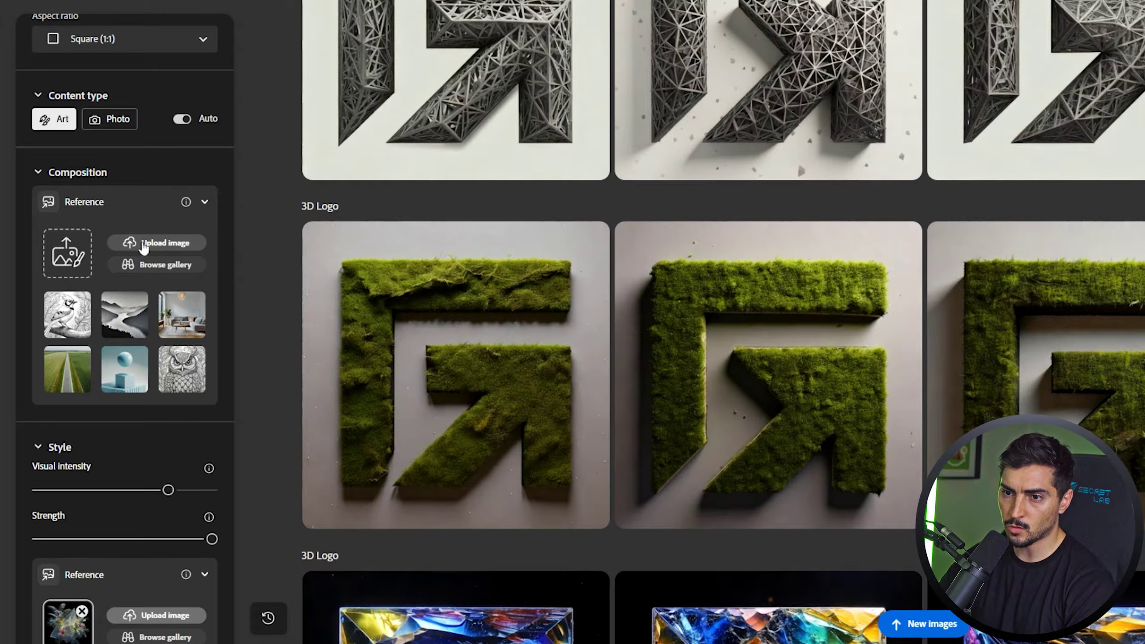
{"action": "left_click", "coordinate": [143, 244]}
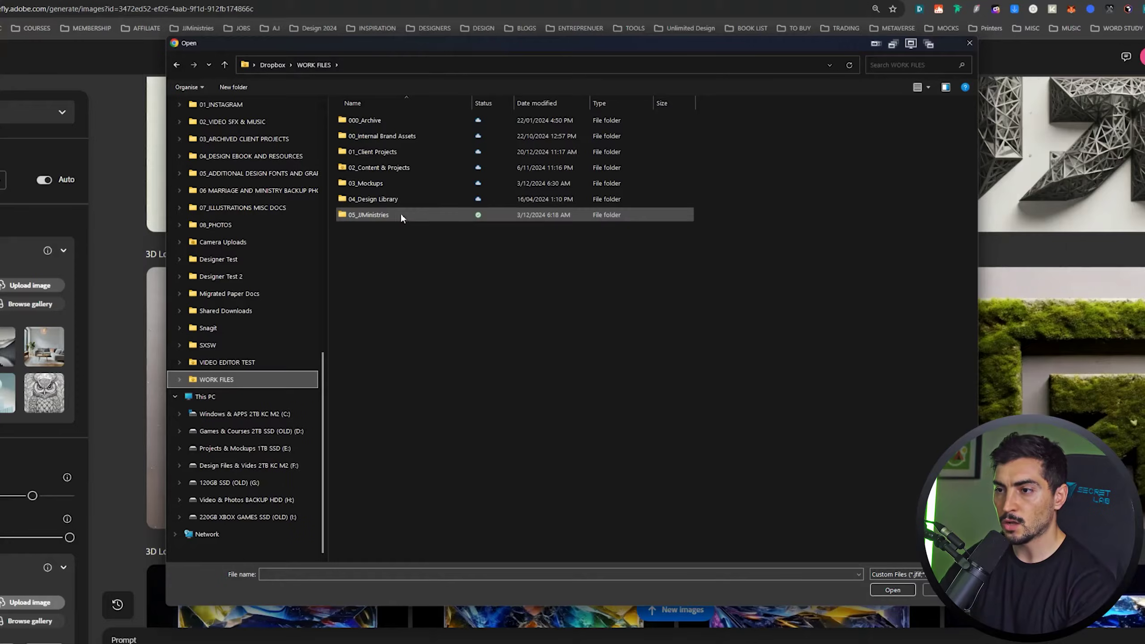
Load the white logo-icon PNG from the WeGrowGyms Brand Logo Icon > White > Web folder as composition reference.
{"action": "double_click", "coordinate": [379, 151]}
{"action": "double_click", "coordinate": [361, 167]}
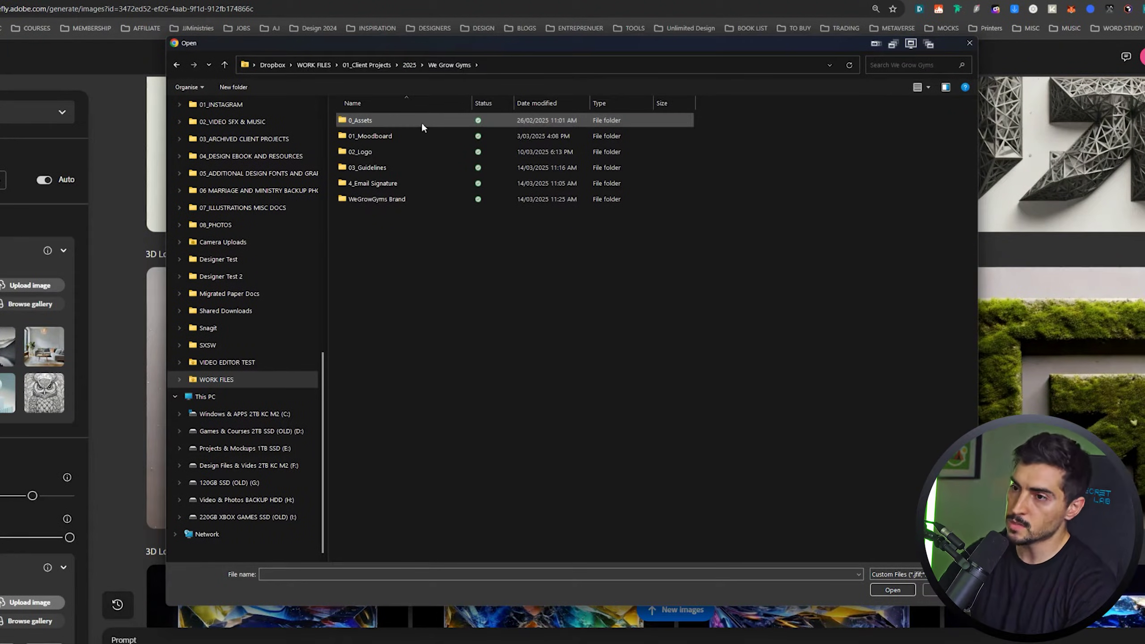
{"action": "double_click", "coordinate": [394, 151]}
{"action": "key", "text": "alt+Left"}
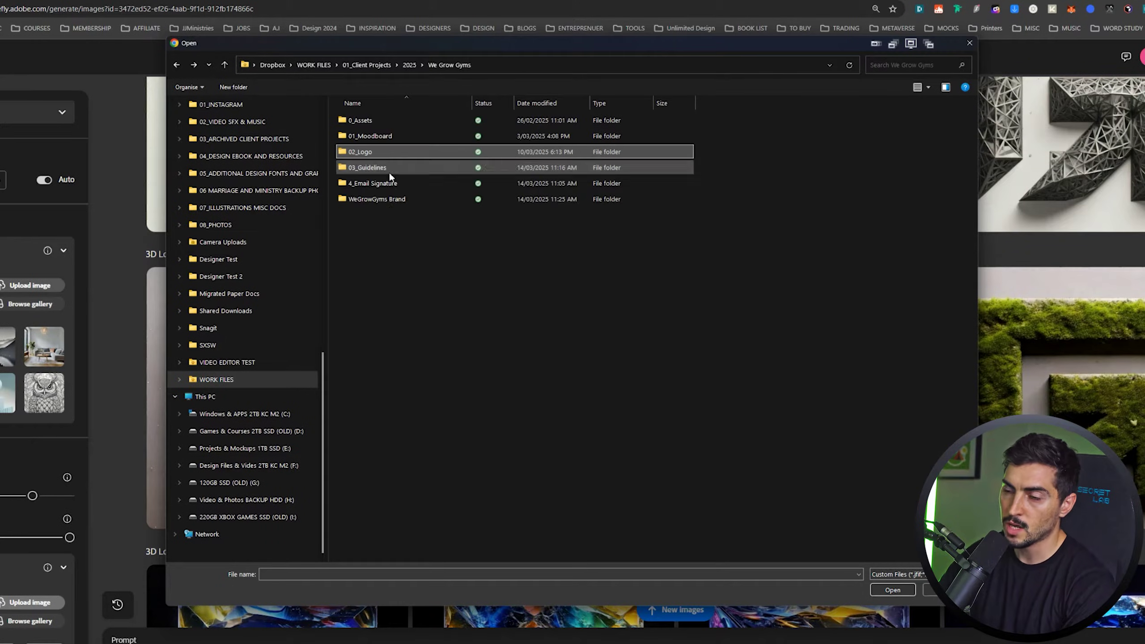
{"action": "left_click", "coordinate": [390, 203]}
{"action": "double_click", "coordinate": [390, 203]}
{"action": "double_click", "coordinate": [391, 121]}
{"action": "double_click", "coordinate": [382, 122]}
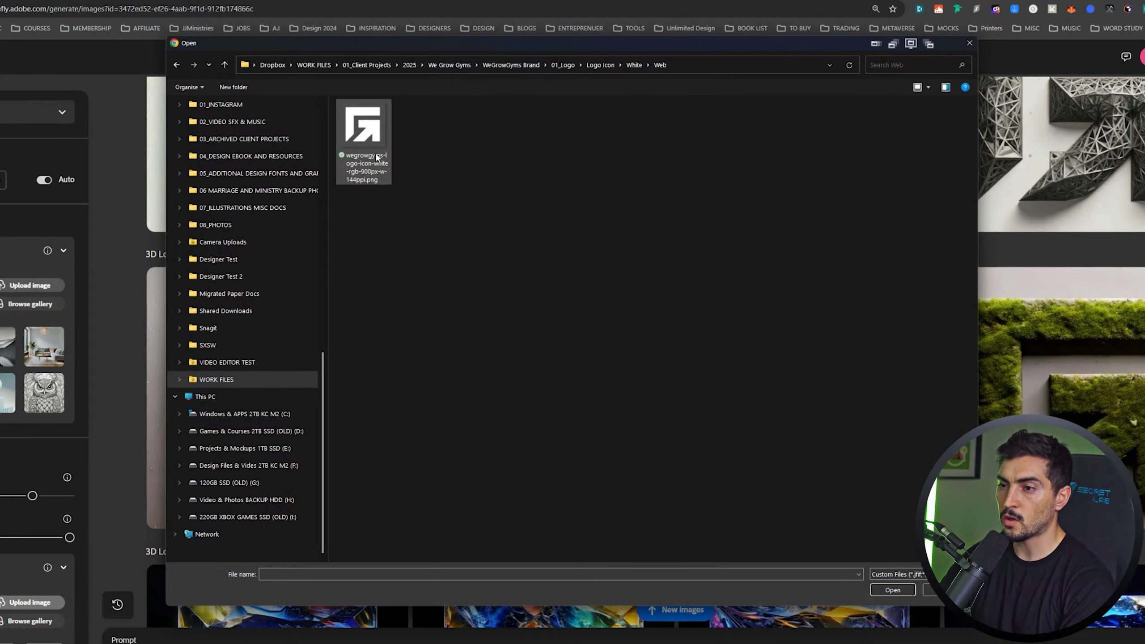
{"action": "double_click", "coordinate": [366, 125]}
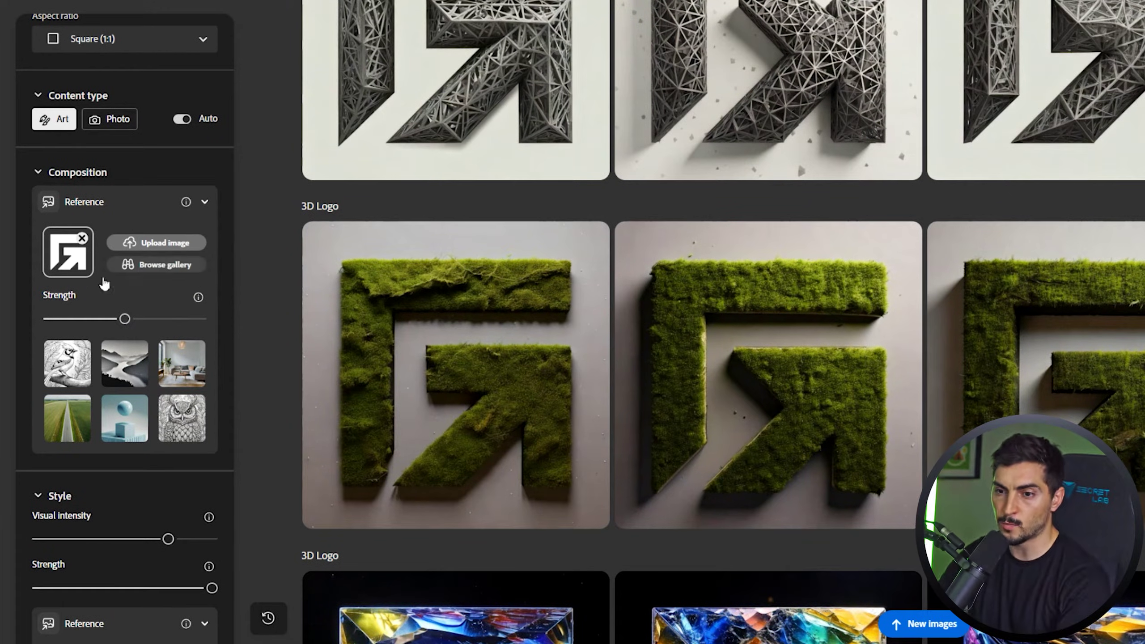
{"action": "scroll", "coordinate": [104, 283], "scroll_direction": "up", "scroll_amount": 4}
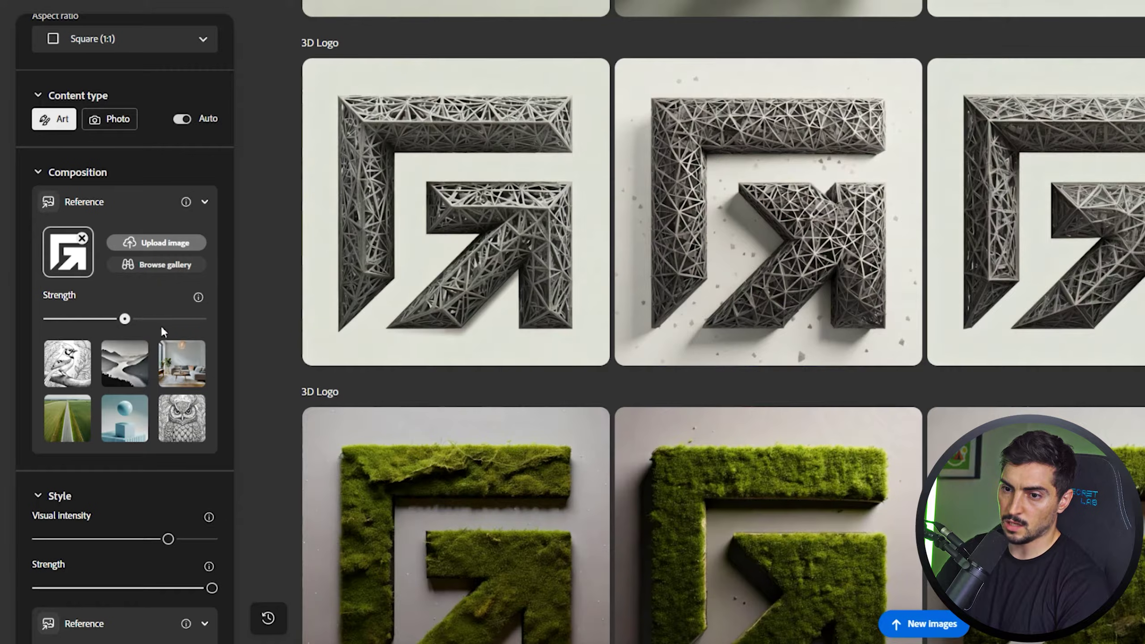
{"action": "scroll", "coordinate": [203, 328], "scroll_direction": "down", "scroll_amount": 3}
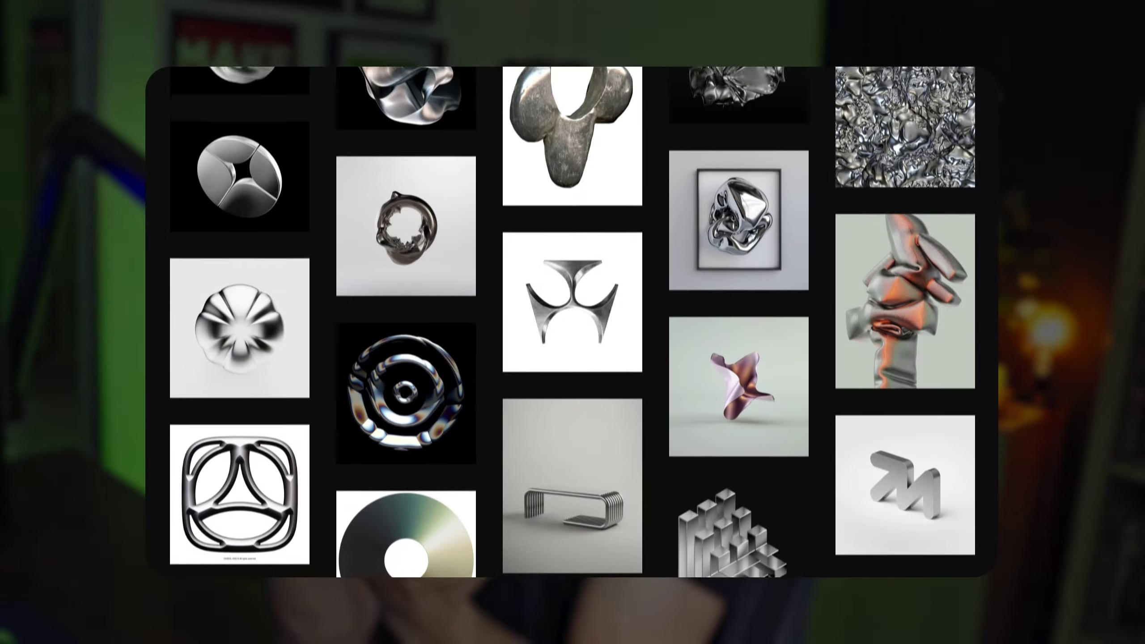
{"action": "scroll", "coordinate": [572, 322], "scroll_direction": "down", "scroll_amount": 5}
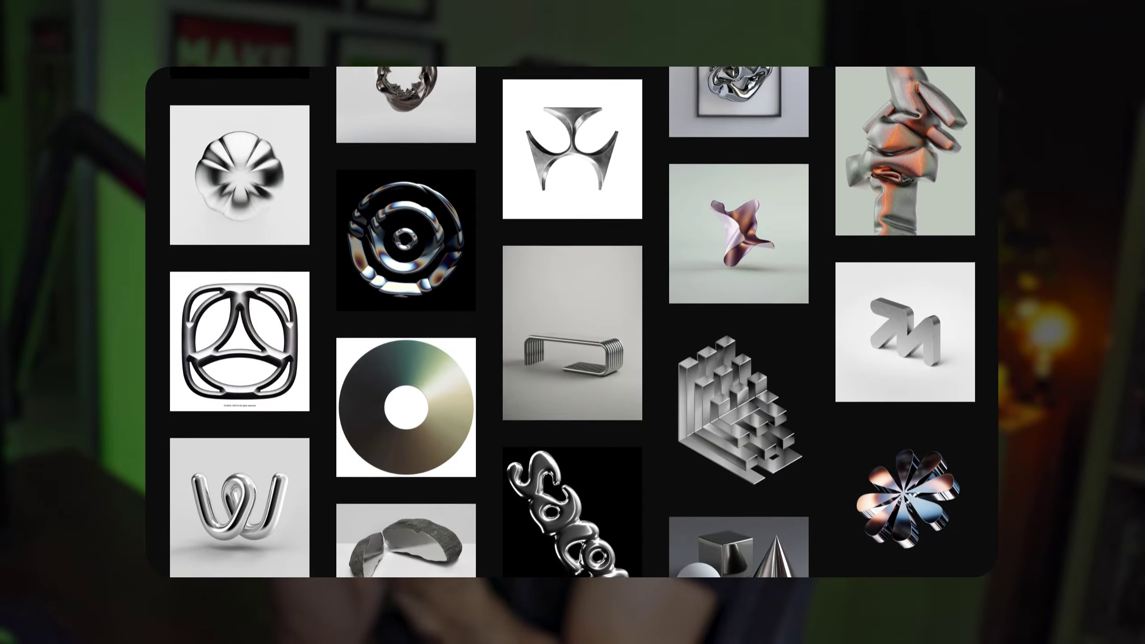
{"action": "scroll", "coordinate": [573, 322], "scroll_direction": "down", "scroll_amount": 6}
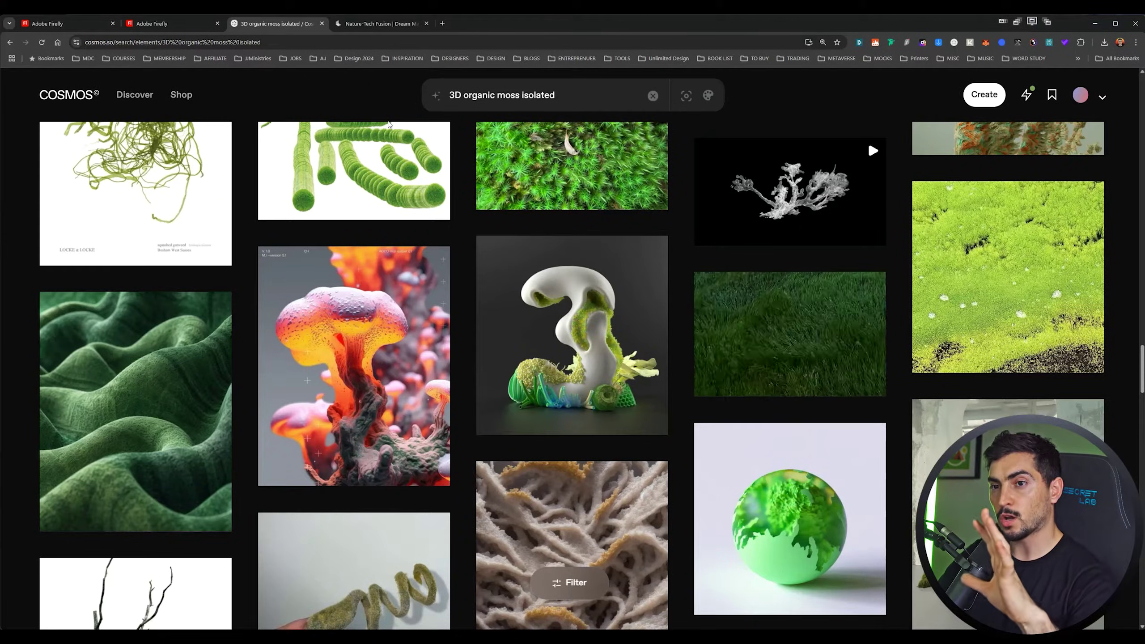
Select 'organic moss' in the Cosmos query and view the mossy-rock reference at full size.
{"action": "scroll", "coordinate": [459, 255], "scroll_direction": "down", "scroll_amount": 10}
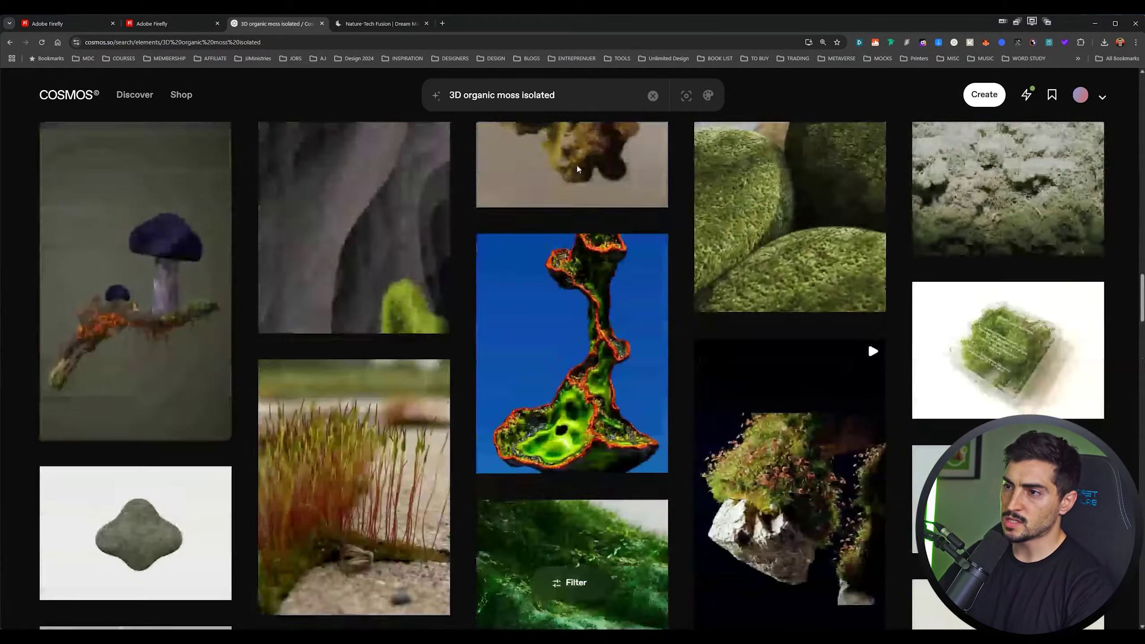
{"action": "left_click", "coordinate": [451, 97]}
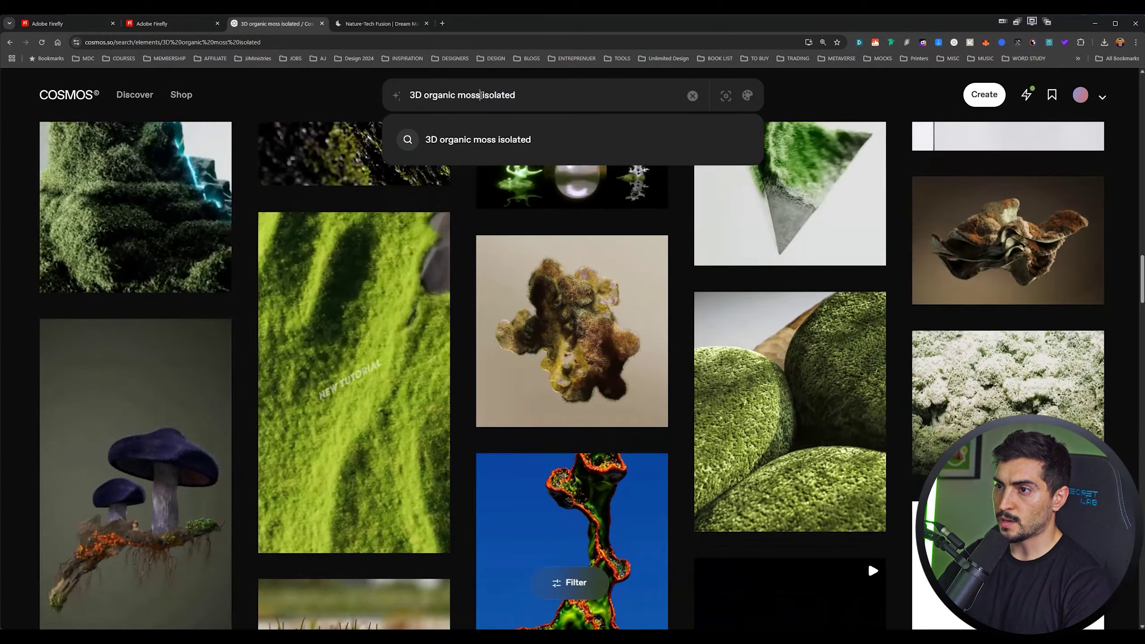
{"action": "left_click_drag", "start_coordinate": [425, 95], "coordinate": [480, 96]}
{"action": "scroll", "coordinate": [485, 110], "scroll_direction": "up", "scroll_amount": 10}
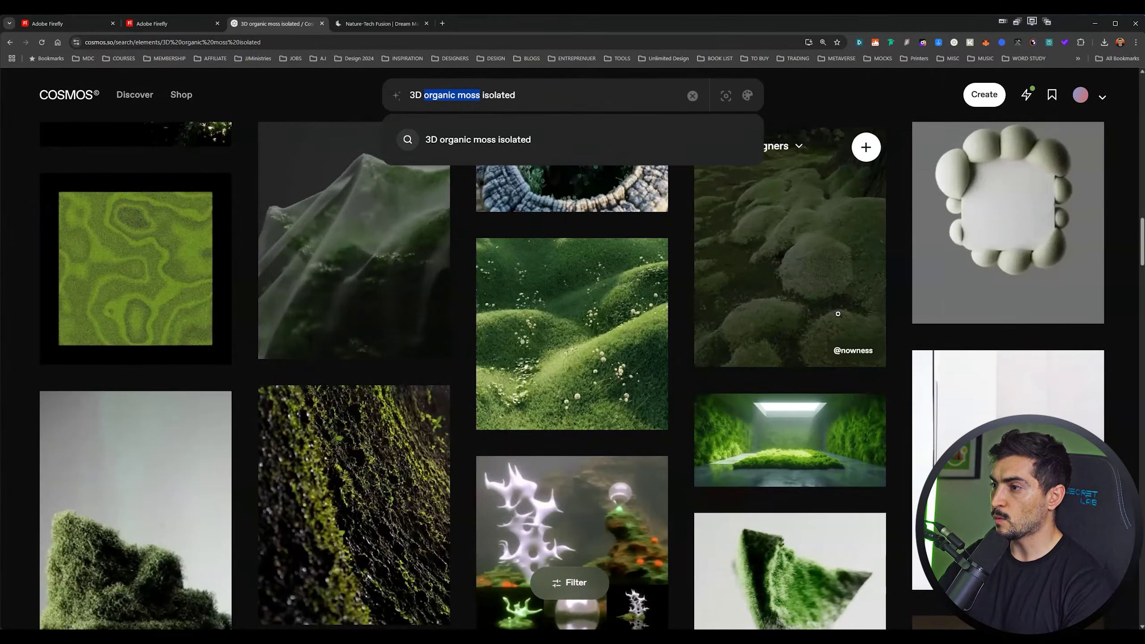
{"action": "scroll", "coordinate": [879, 337], "scroll_direction": "down", "scroll_amount": 2}
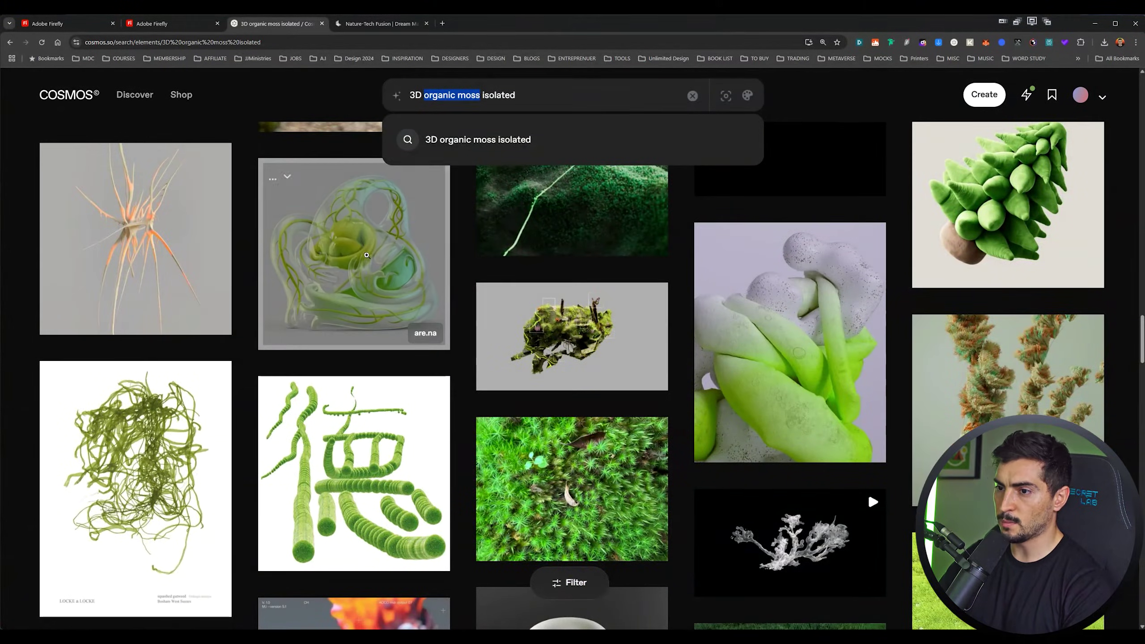
{"action": "left_click", "coordinate": [569, 316]}
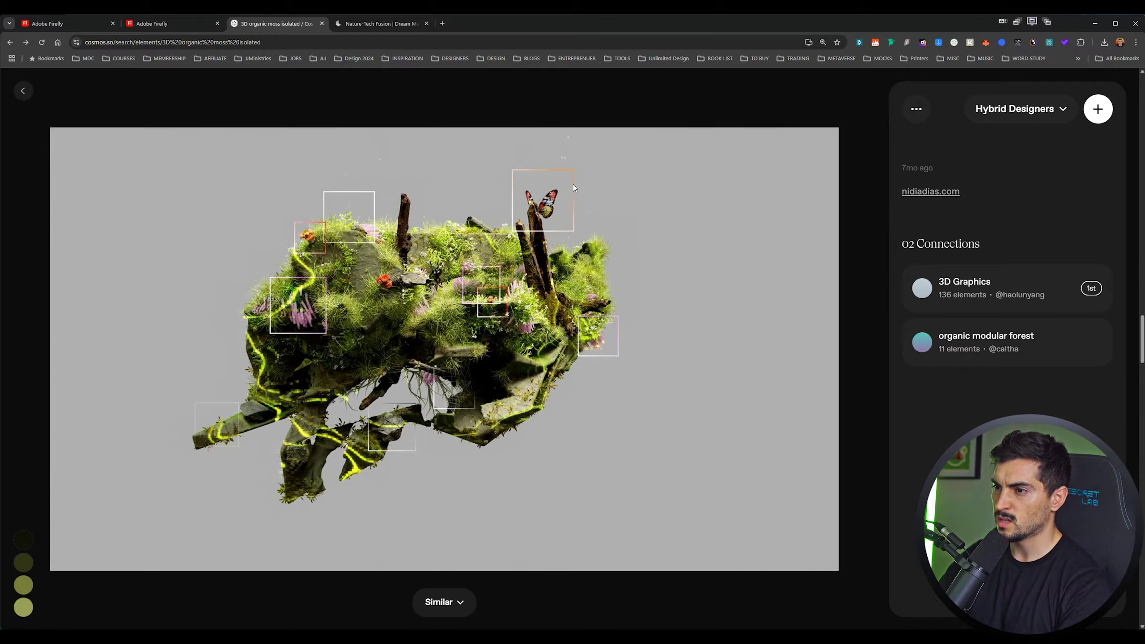
{"action": "key", "text": "alt+Left"}
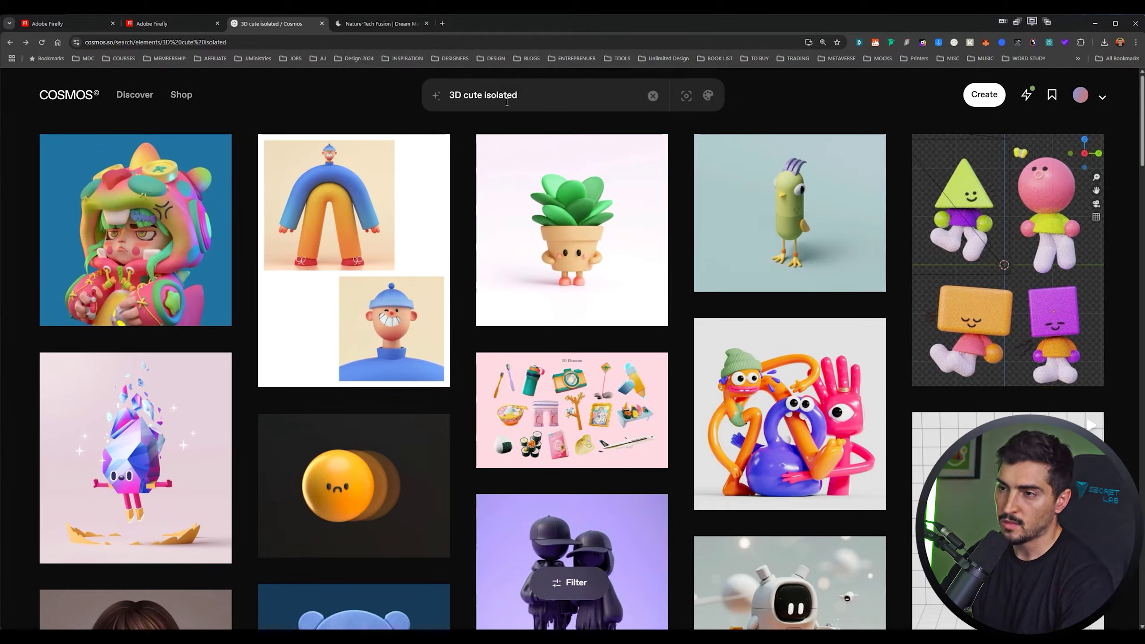
Scroll through the '3D cute isolated' results grid in Cosmos.
{"action": "double_click", "coordinate": [495, 96]}
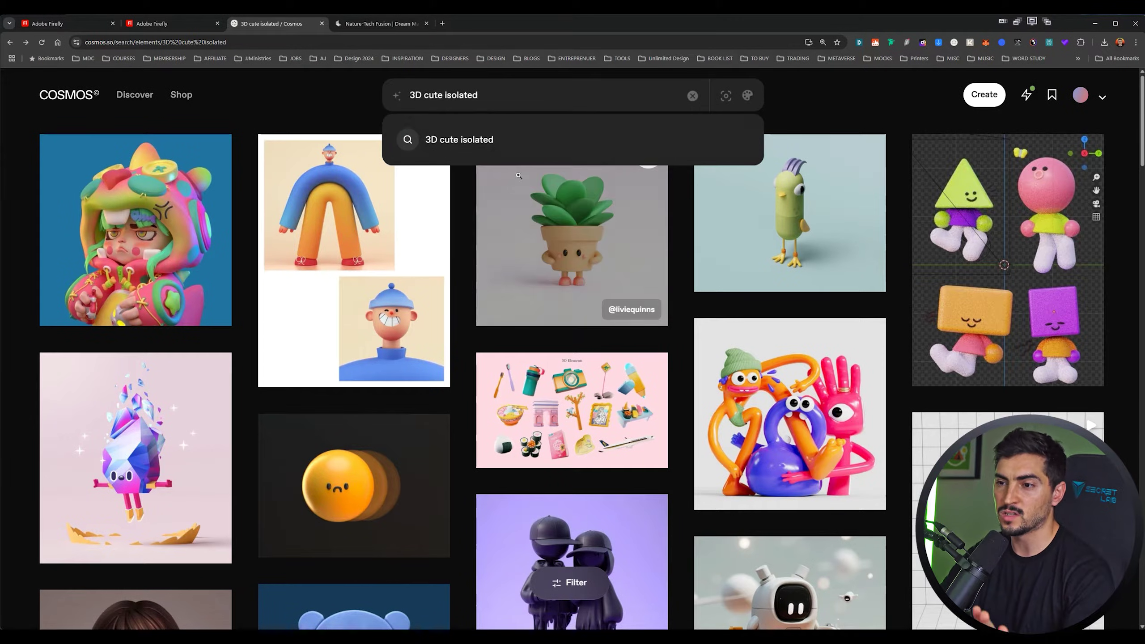
{"action": "scroll", "coordinate": [734, 266], "scroll_direction": "down", "scroll_amount": 3}
{"action": "scroll", "coordinate": [734, 266], "scroll_direction": "down", "scroll_amount": 3}
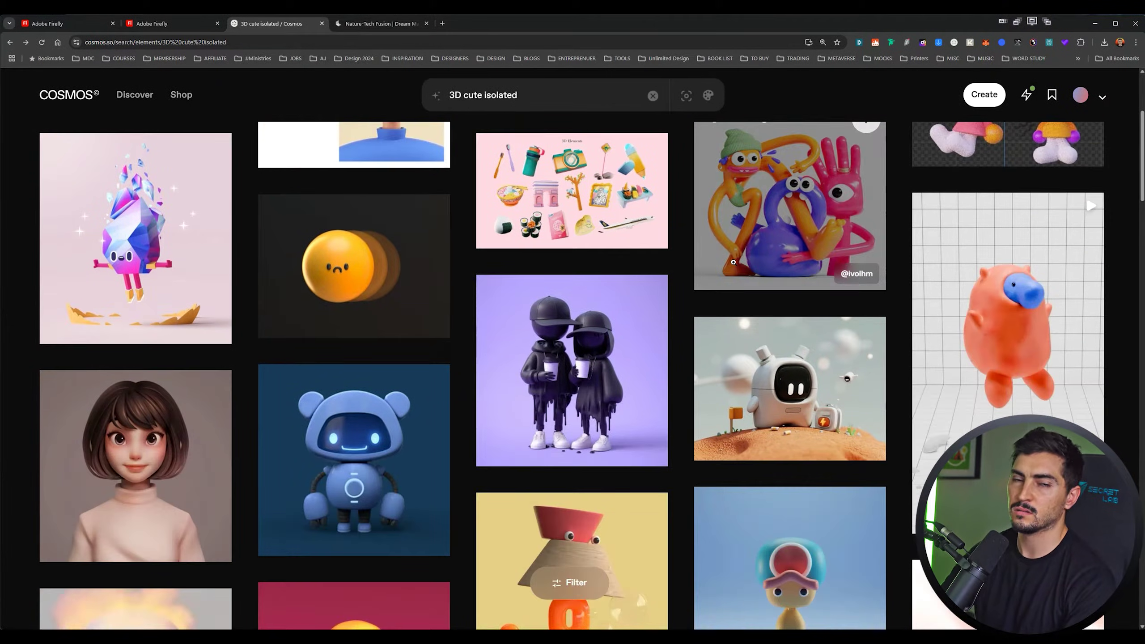
{"action": "scroll", "coordinate": [735, 267], "scroll_direction": "down", "scroll_amount": 5}
{"action": "scroll", "coordinate": [734, 267], "scroll_direction": "down", "scroll_amount": 7}
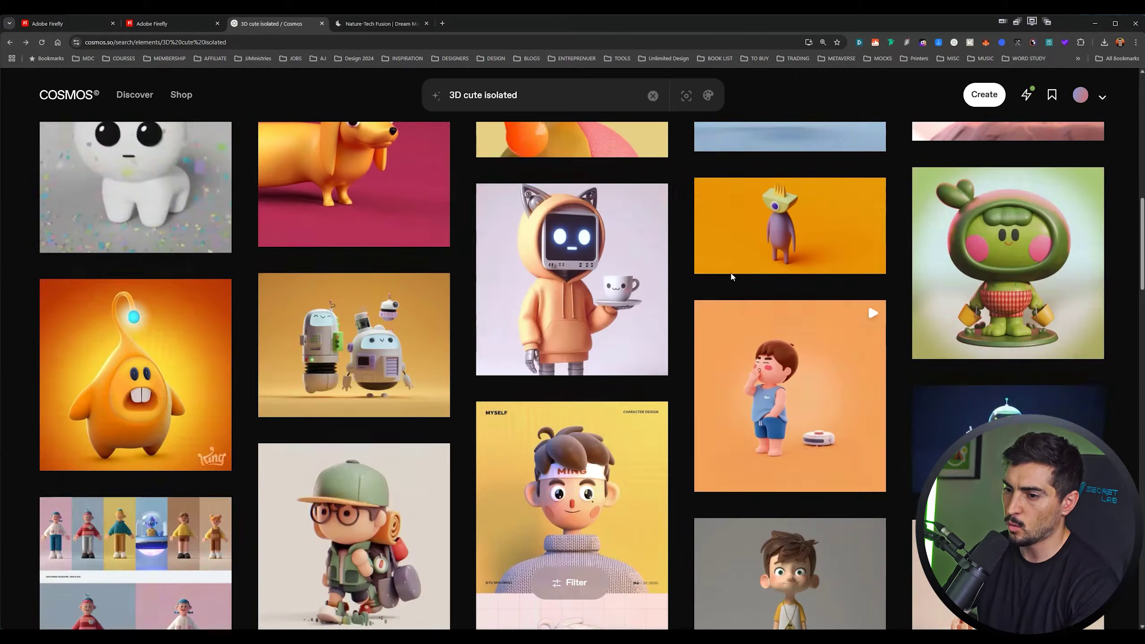
{"action": "scroll", "coordinate": [377, 377], "scroll_direction": "up", "scroll_amount": 5}
{"action": "scroll", "coordinate": [918, 364], "scroll_direction": "down", "scroll_amount": 6}
{"action": "scroll", "coordinate": [897, 398], "scroll_direction": "down", "scroll_amount": 6}
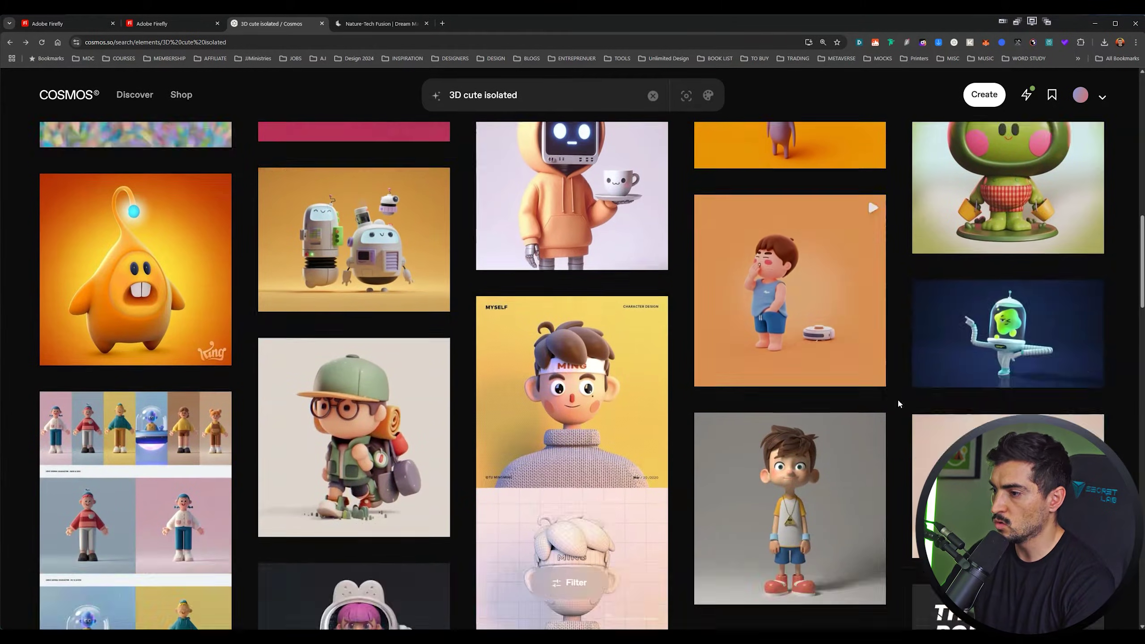
{"action": "scroll", "coordinate": [156, 466], "scroll_direction": "down", "scroll_amount": 6}
{"action": "scroll", "coordinate": [156, 465], "scroll_direction": "down", "scroll_amount": 5}
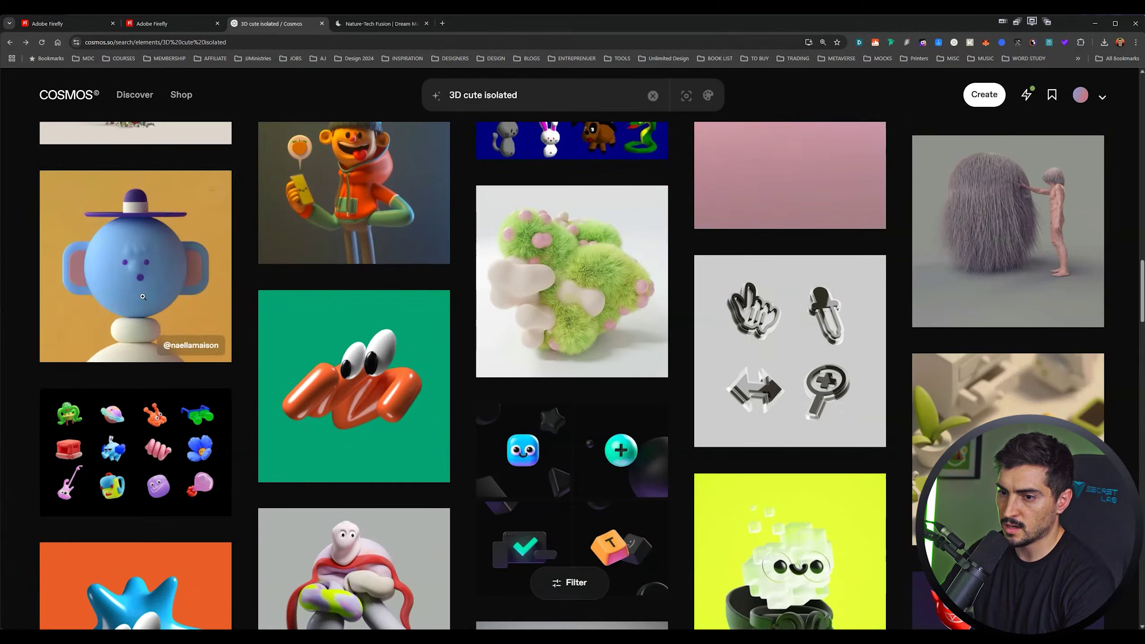
{"action": "scroll", "coordinate": [140, 267], "scroll_direction": "down", "scroll_amount": 8}
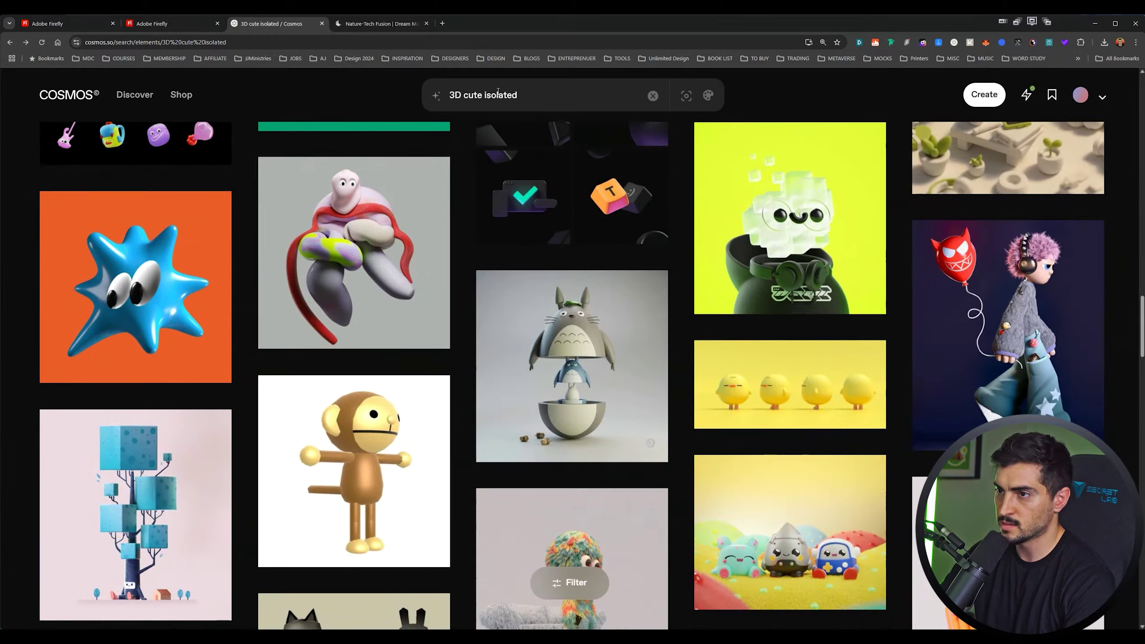
Search Cosmos for '3D futuristic metal isolated' and browse the metallic results.
{"action": "left_click", "coordinate": [446, 95]}
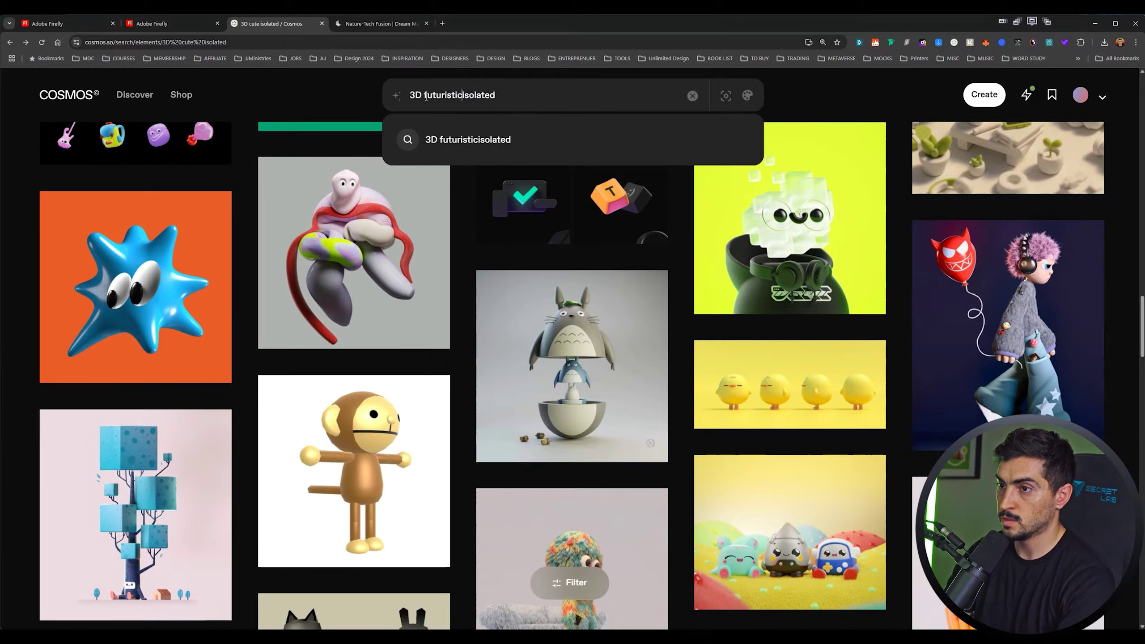
{"action": "type", "text": "futuristic metal"}
{"action": "key", "text": "Return"}
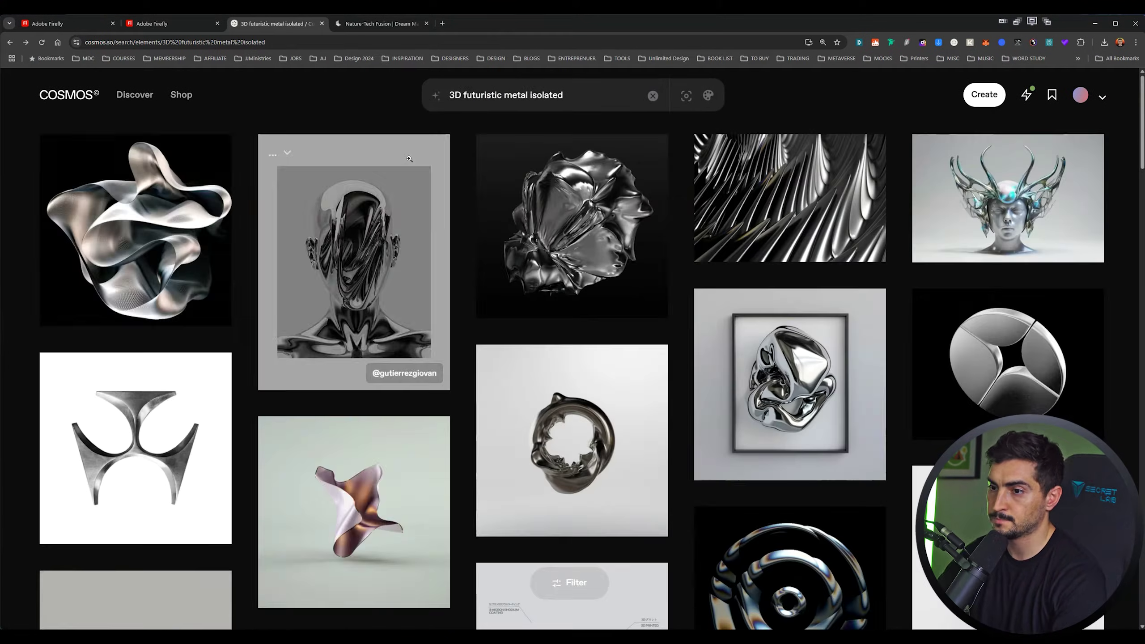
{"action": "scroll", "coordinate": [714, 305], "scroll_direction": "down", "scroll_amount": 13}
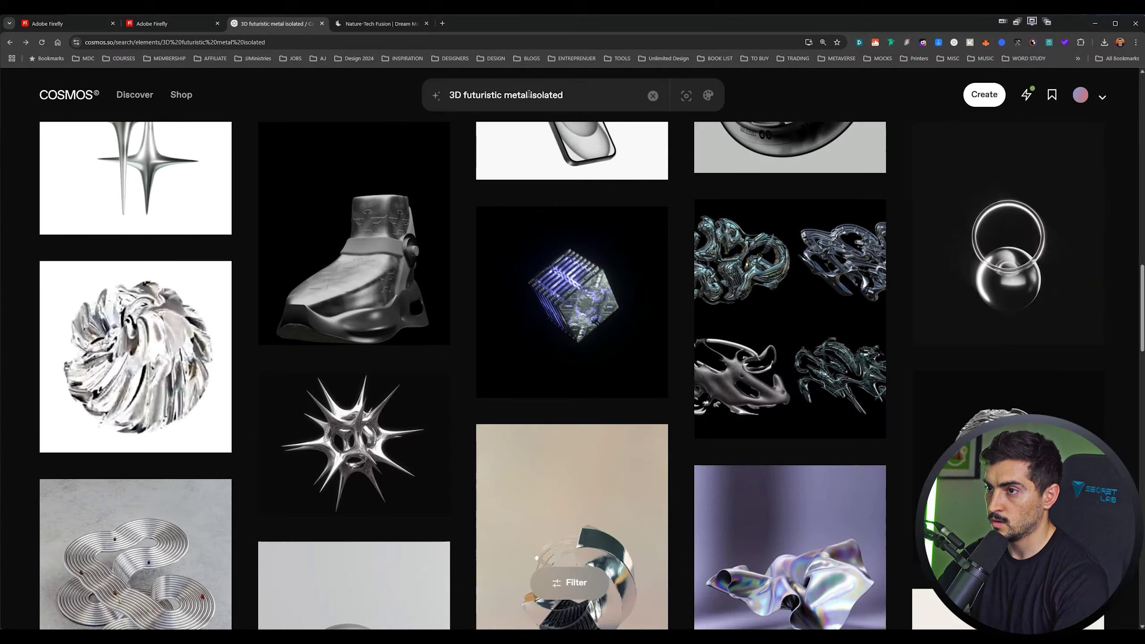
{"action": "left_click_drag", "start_coordinate": [425, 95], "coordinate": [478, 100]}
Search '3D holographic isolated' and scroll through the holographic results.
{"action": "type", "text": "holographic"}
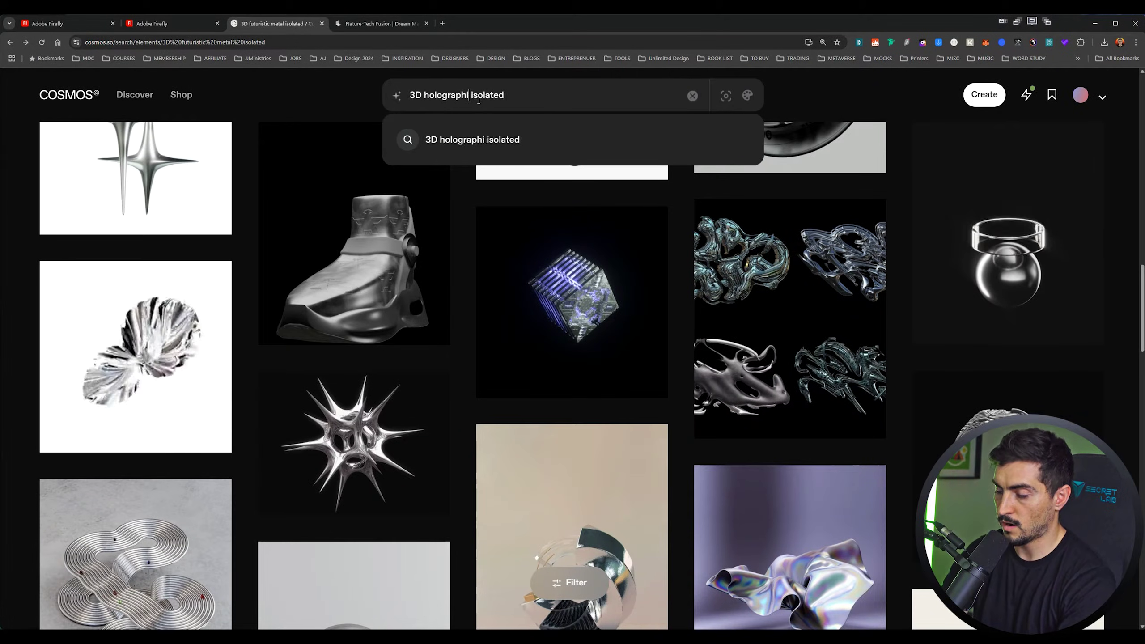
{"action": "key", "text": "Return"}
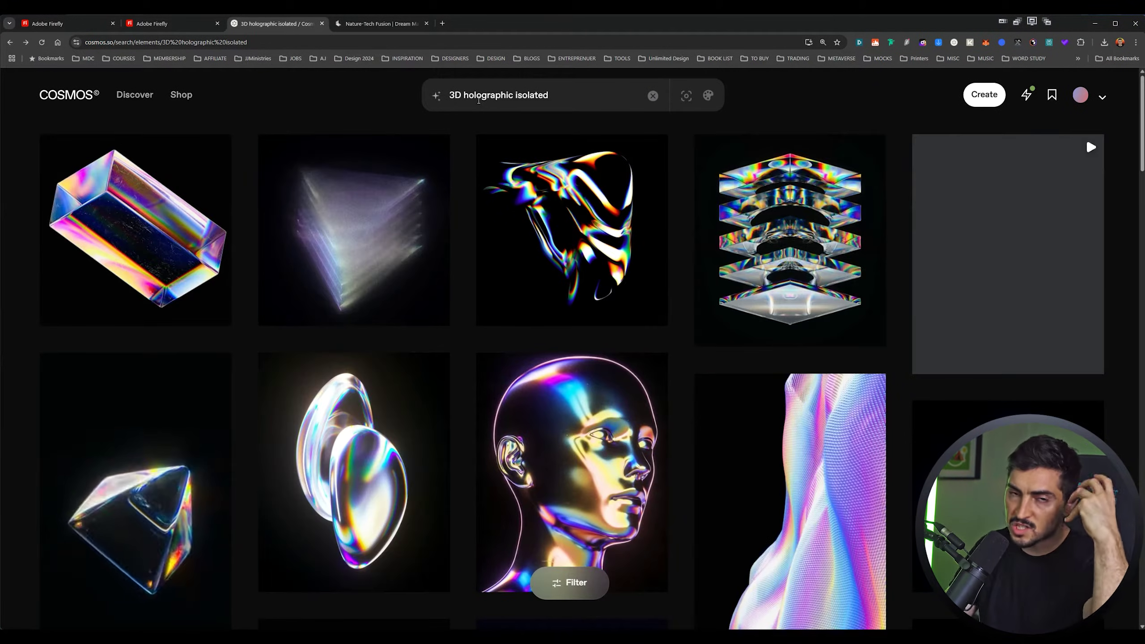
{"action": "scroll", "coordinate": [373, 273], "scroll_direction": "down", "scroll_amount": 1}
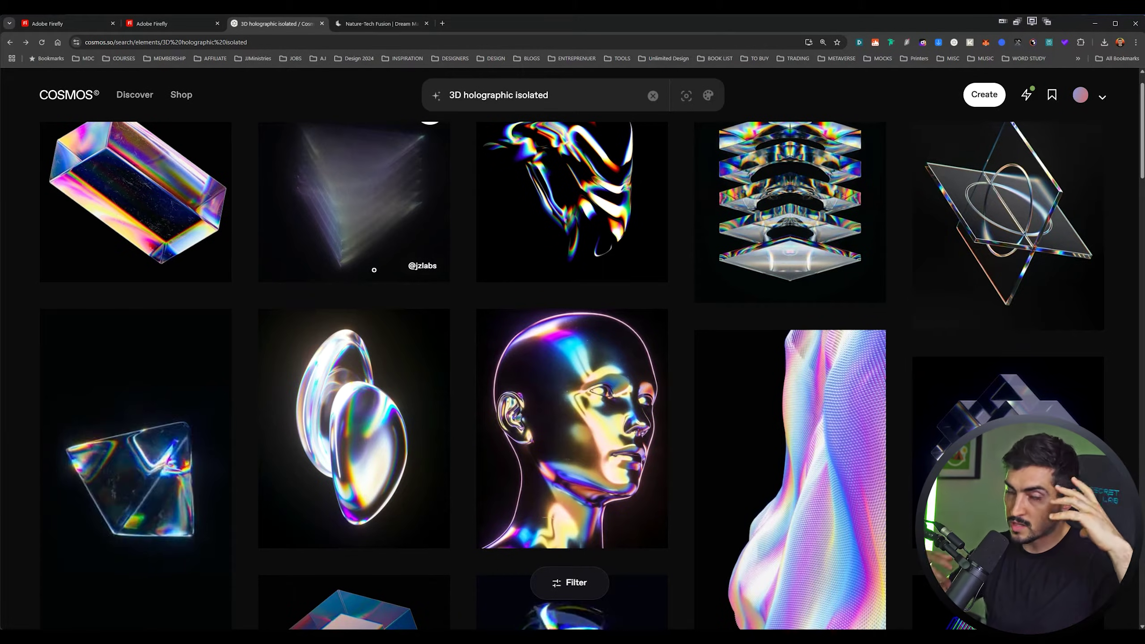
{"action": "scroll", "coordinate": [368, 242], "scroll_direction": "down", "scroll_amount": 10}
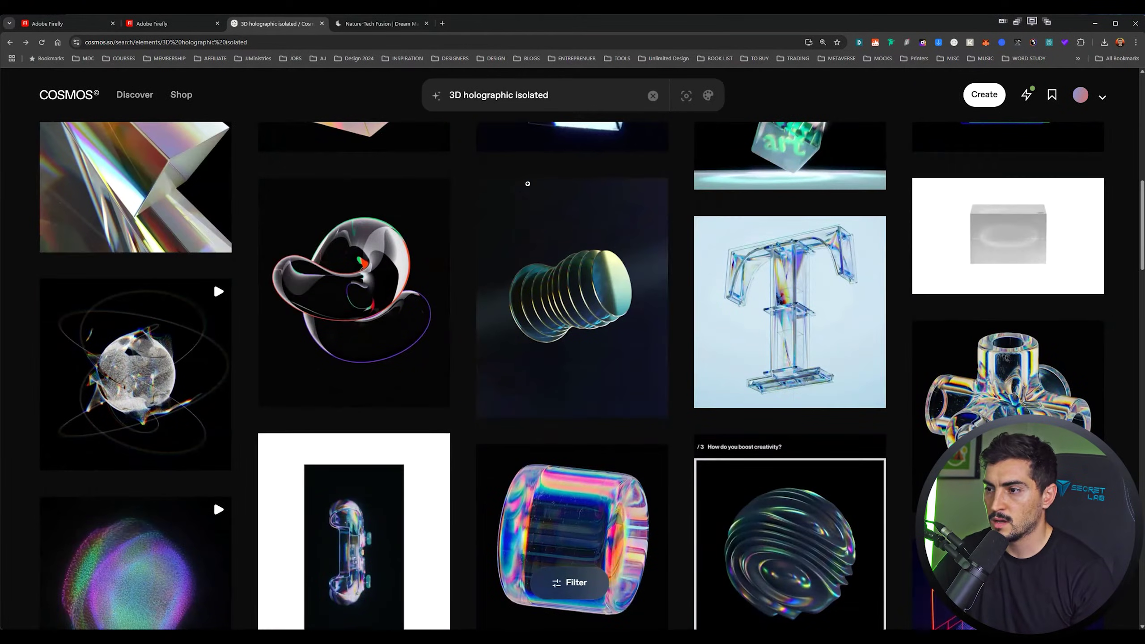
{"action": "scroll", "coordinate": [528, 184], "scroll_direction": "down", "scroll_amount": 6}
{"action": "scroll", "coordinate": [522, 197], "scroll_direction": "down", "scroll_amount": 6}
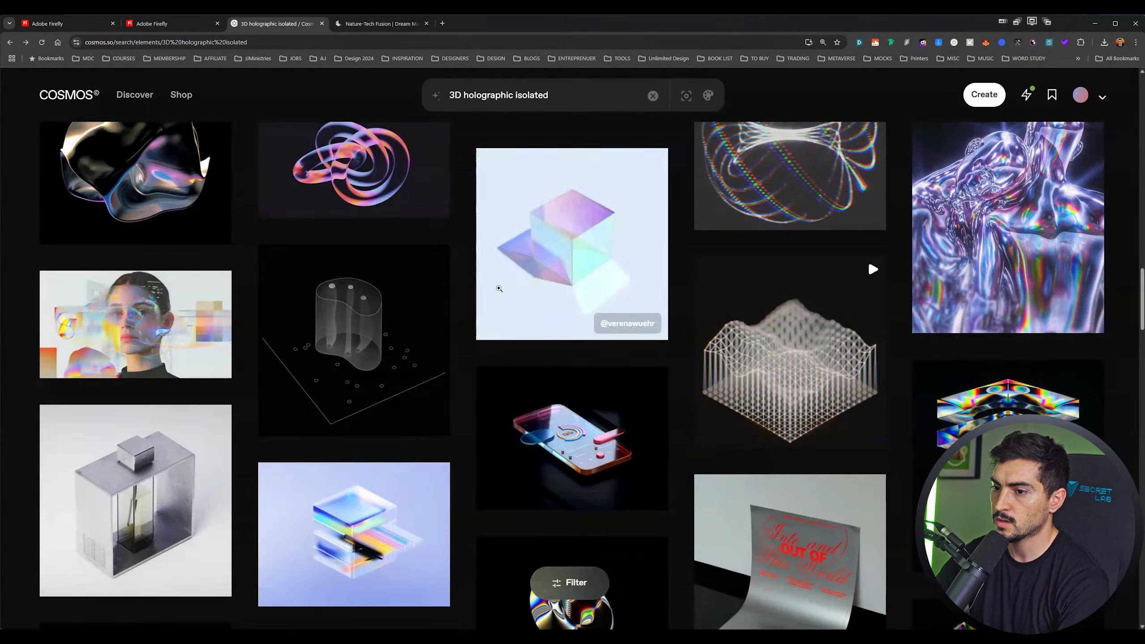
{"action": "scroll", "coordinate": [528, 391], "scroll_direction": "down", "scroll_amount": 10}
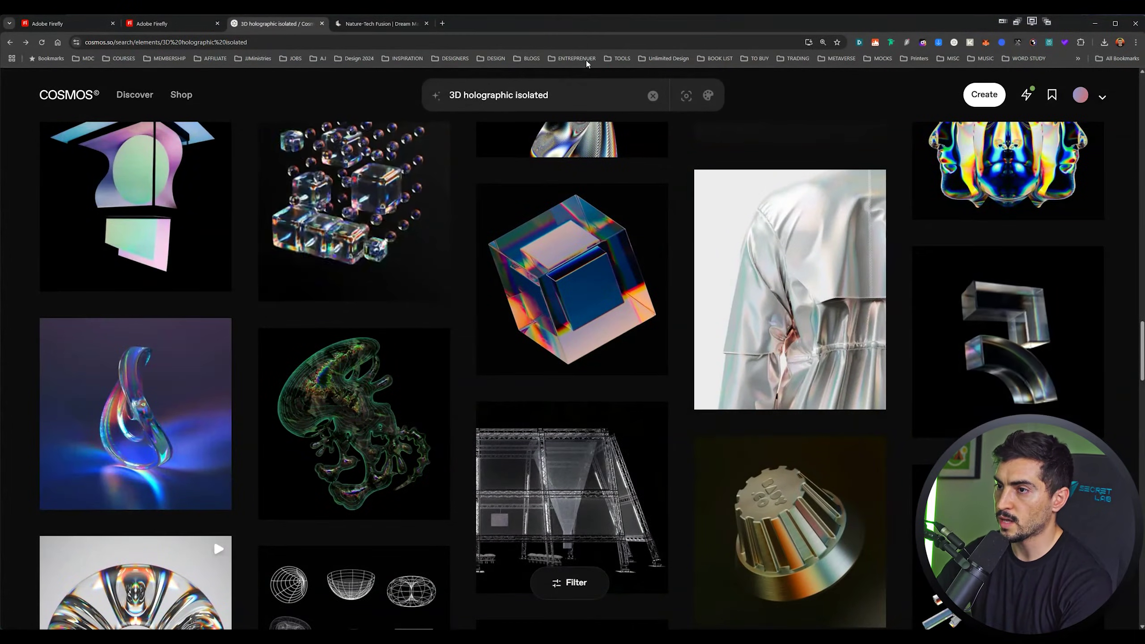
Search '3D stone isolated' and browse the stone results.
{"action": "double_click", "coordinate": [500, 95]}
{"action": "type", "text": "stone"}
{"action": "key", "text": "Return"}
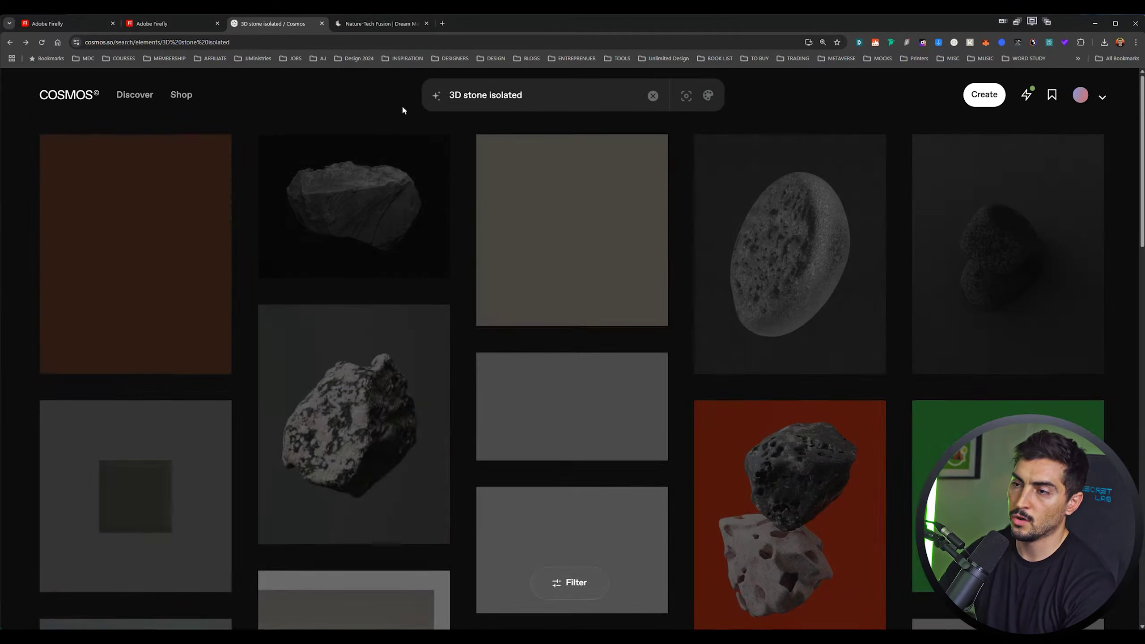
{"action": "scroll", "coordinate": [838, 221], "scroll_direction": "down", "scroll_amount": 8}
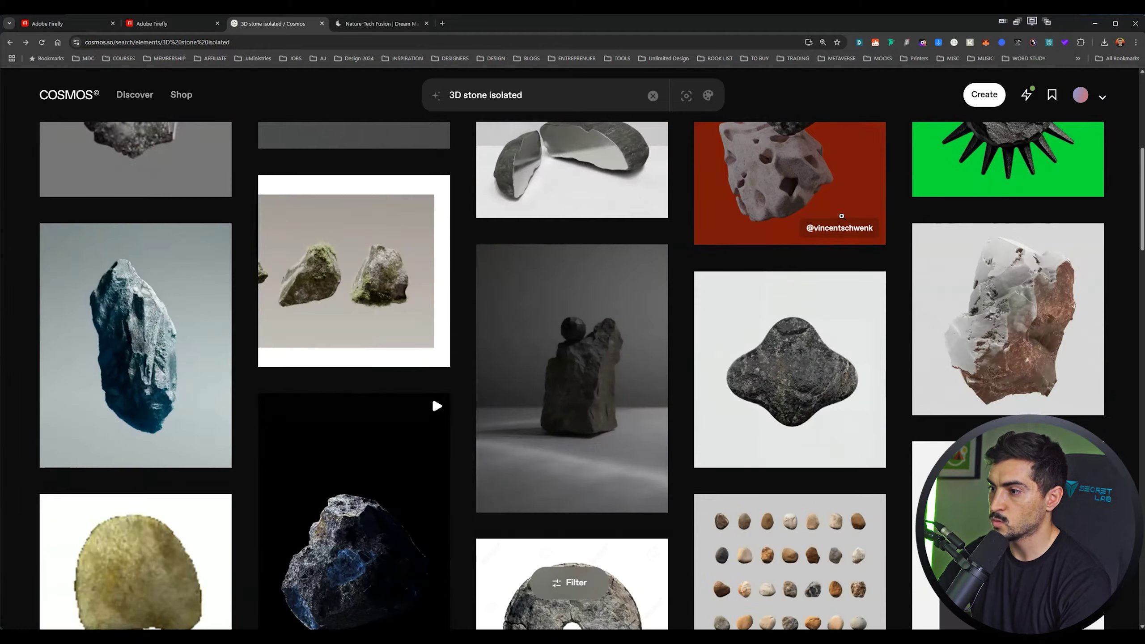
{"action": "scroll", "coordinate": [838, 215], "scroll_direction": "down", "scroll_amount": 5}
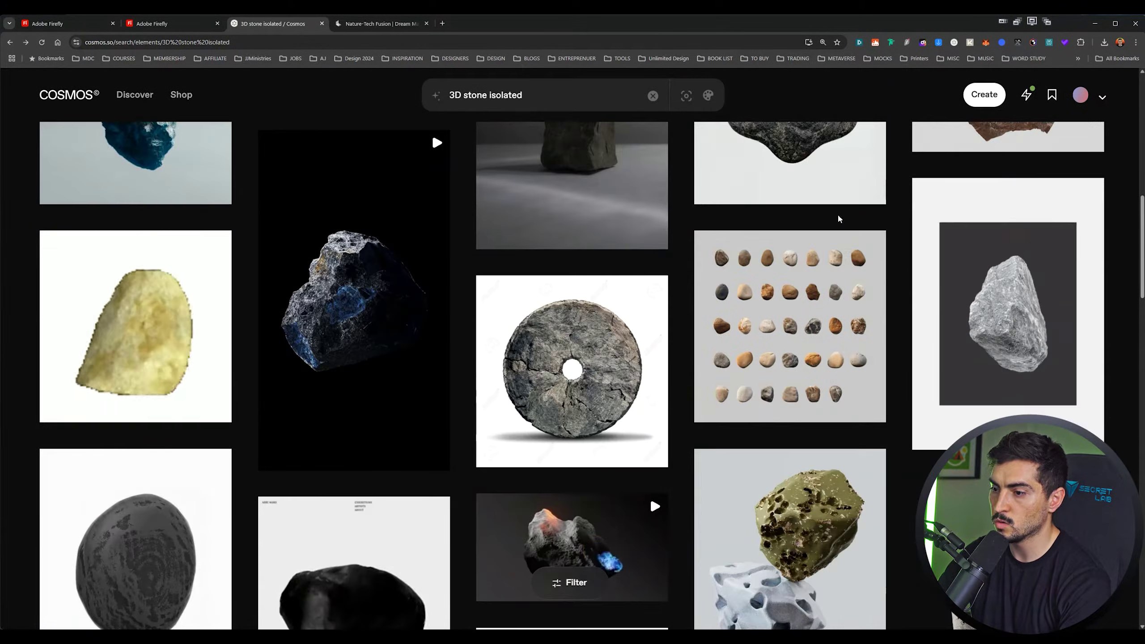
Save the white-and-rust rock image, then go to the Nature-Tech Fusion board.
{"action": "left_click", "coordinate": [1009, 247]}
{"action": "right_click", "coordinate": [539, 294]}
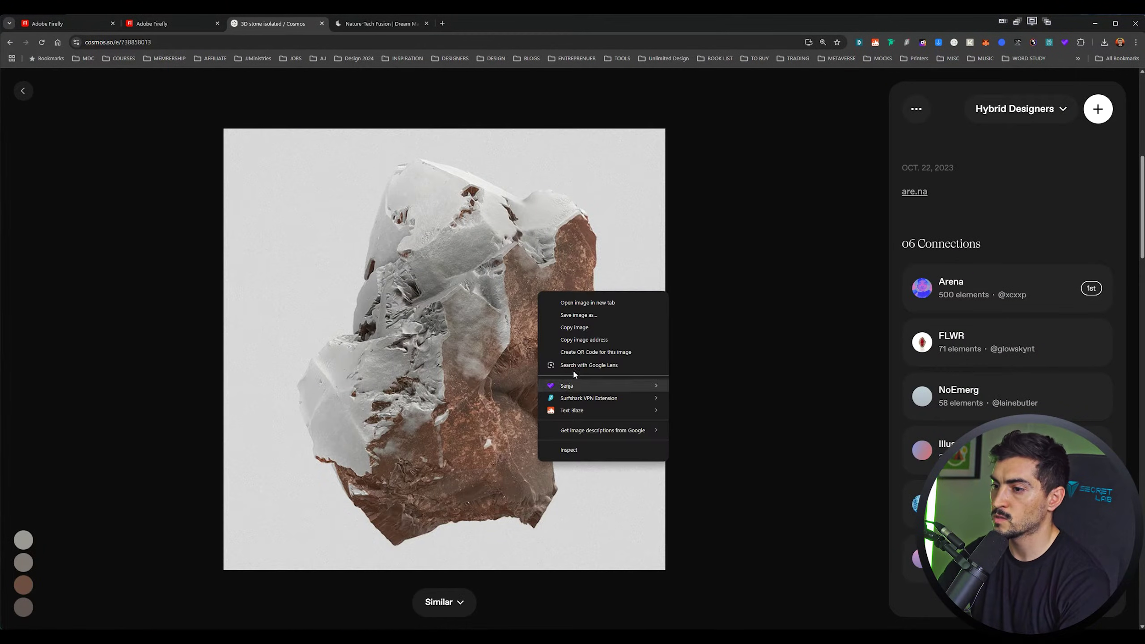
{"action": "left_click", "coordinate": [582, 339]}
{"action": "key", "text": "Escape"}
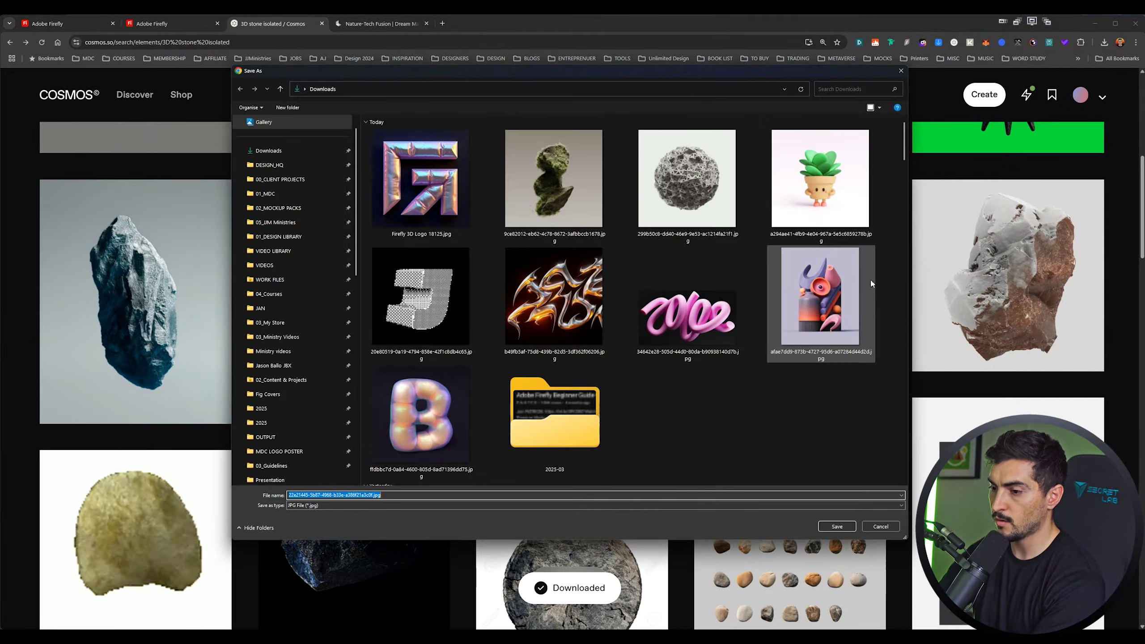
{"action": "key", "text": "Return"}
{"action": "left_click", "coordinate": [367, 25]}
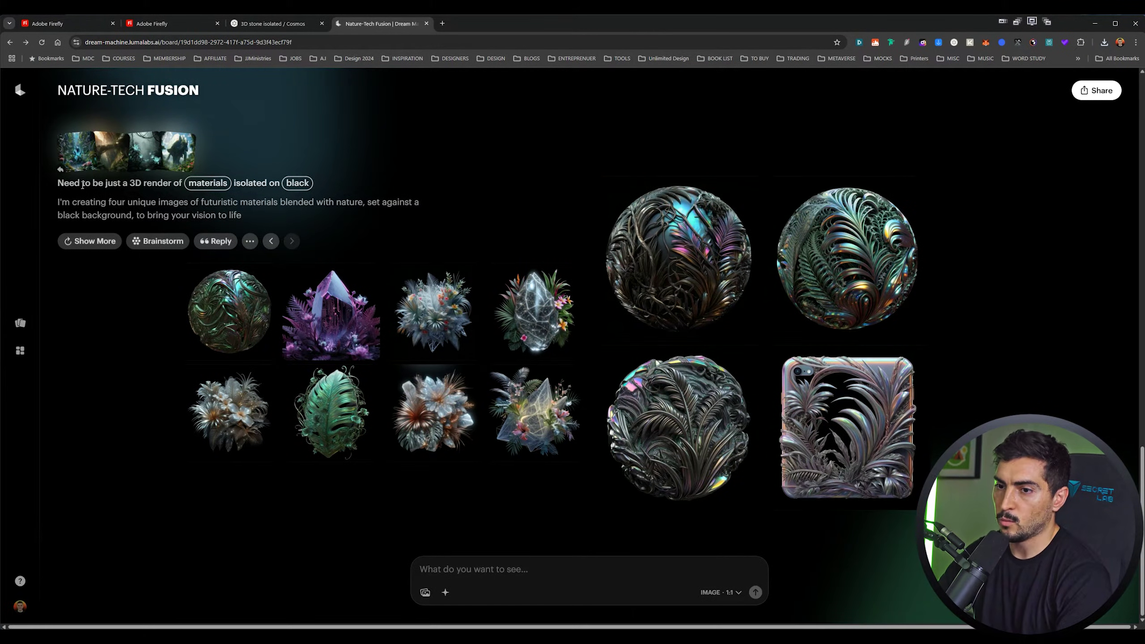
Scroll the Nature-Tech Fusion board and enlarge the crystal star render and its neighbours.
{"action": "scroll", "coordinate": [274, 286], "scroll_direction": "up", "scroll_amount": 12}
{"action": "scroll", "coordinate": [217, 239], "scroll_direction": "up", "scroll_amount": 5}
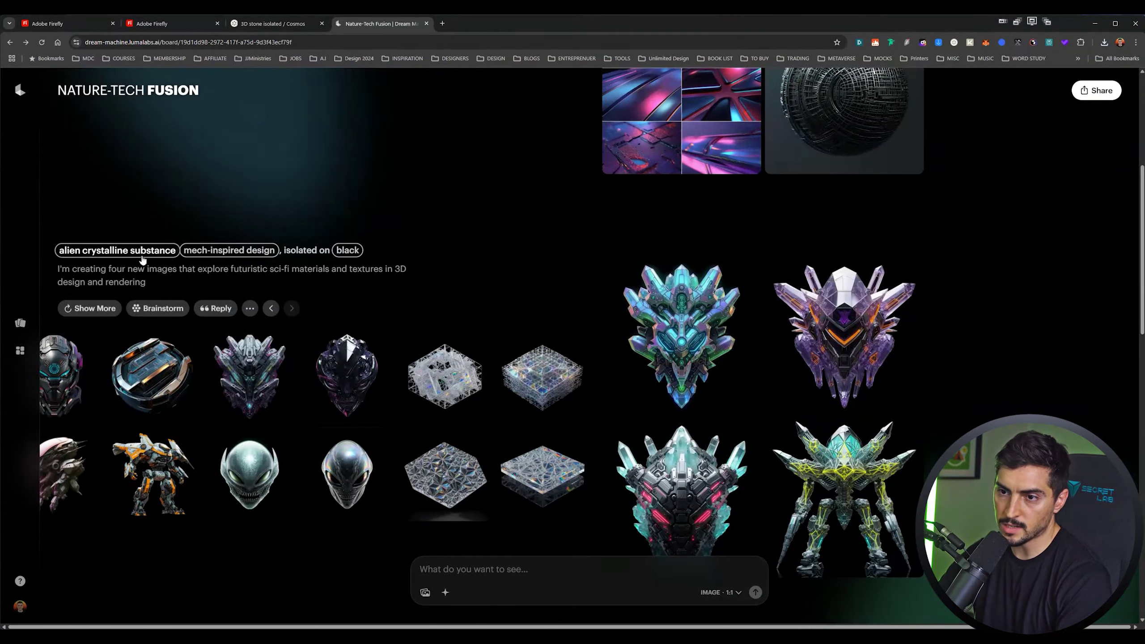
{"action": "scroll", "coordinate": [142, 261], "scroll_direction": "up", "scroll_amount": 5}
{"action": "scroll", "coordinate": [338, 296], "scroll_direction": "down", "scroll_amount": 5}
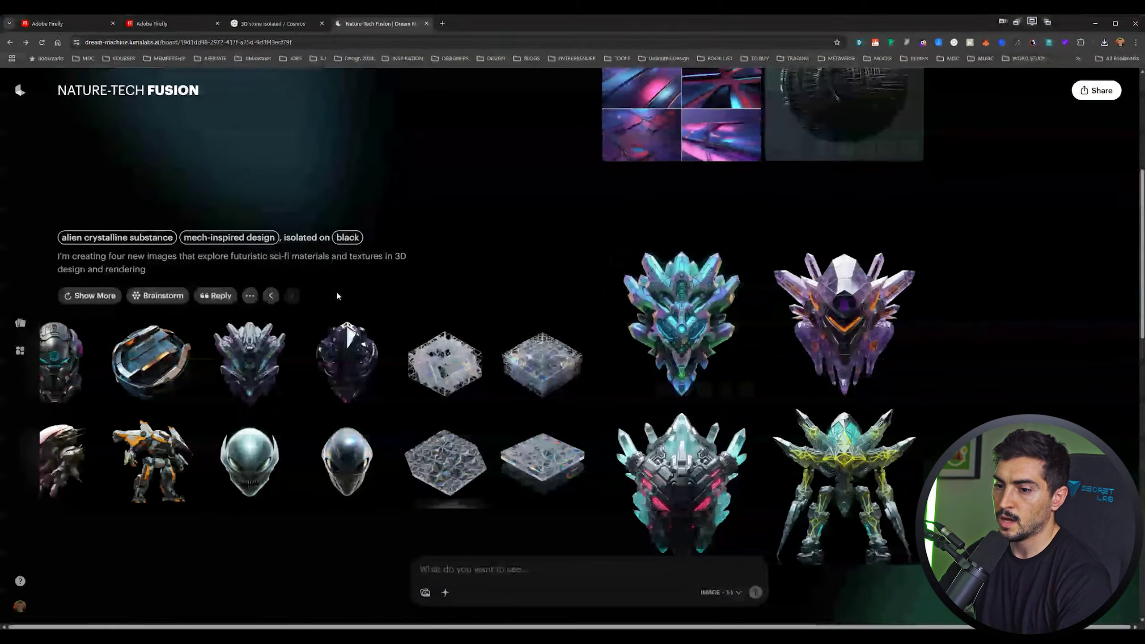
{"action": "scroll", "coordinate": [336, 296], "scroll_direction": "down", "scroll_amount": 2}
{"action": "scroll", "coordinate": [181, 151], "scroll_direction": "left", "scroll_amount": 10}
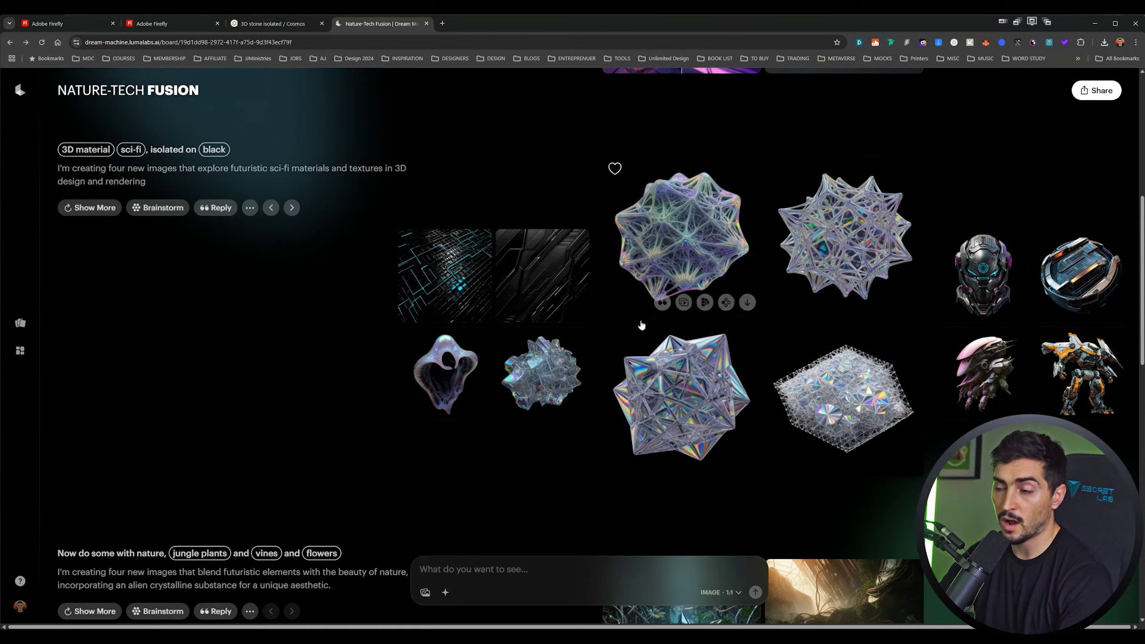
{"action": "left_click", "coordinate": [682, 389]}
{"action": "key", "text": "Right"}
{"action": "key", "text": "Right"}
{"action": "key", "text": "Left"}
{"action": "key", "text": "Left"}
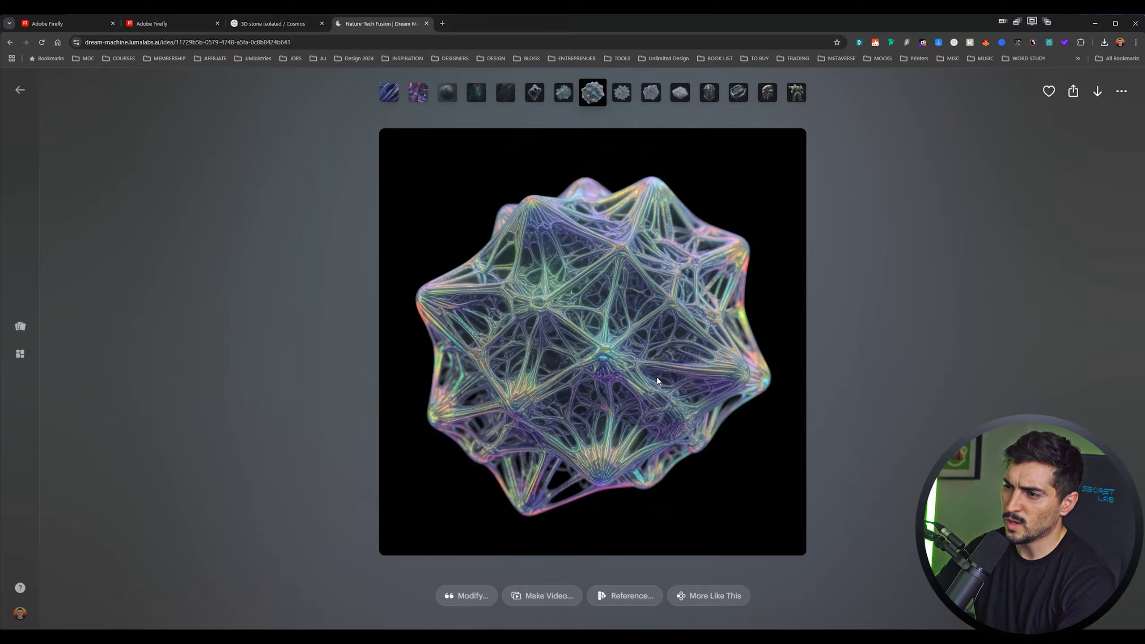
{"action": "key", "text": "Escape"}
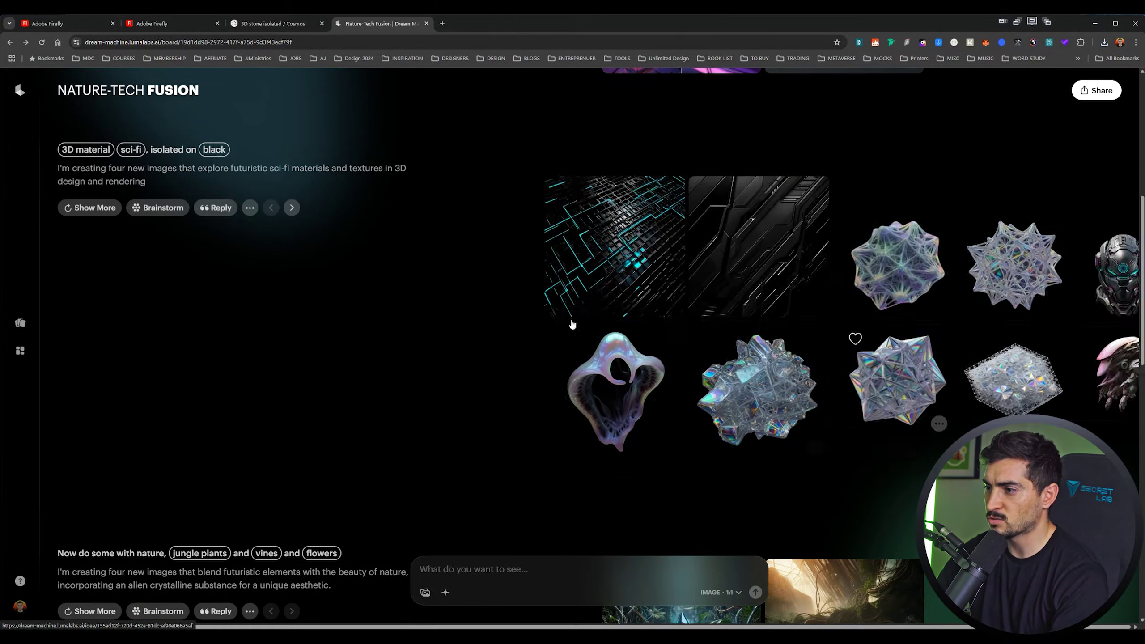
View the crystal slab and feathered iridescent metal sphere renders full size.
{"action": "left_click", "coordinate": [702, 173]}
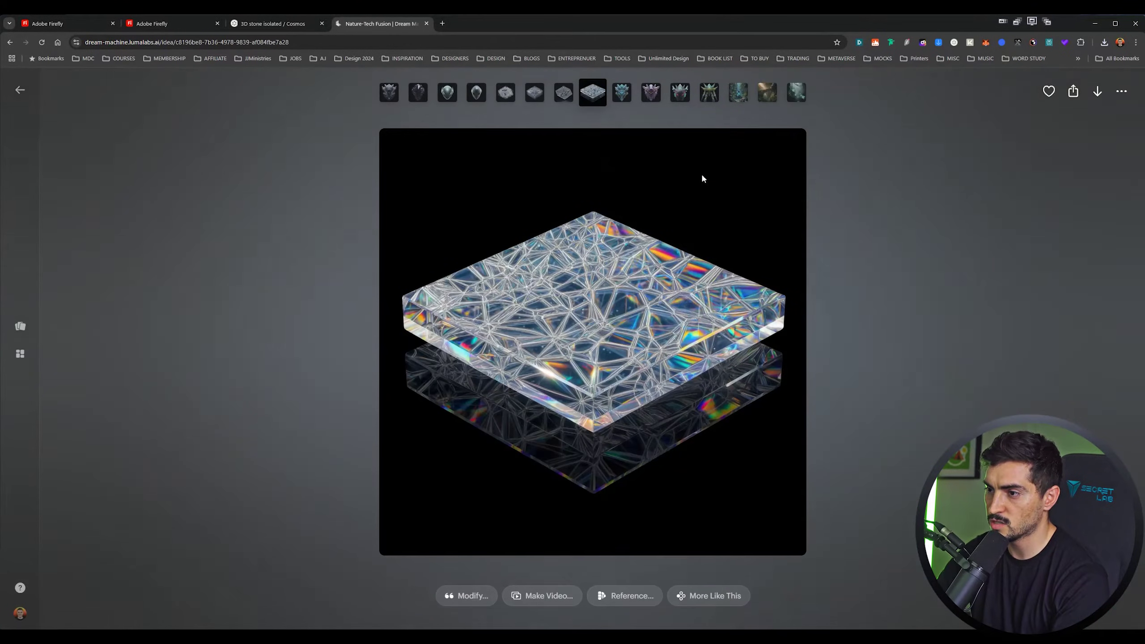
{"action": "key", "text": "Escape"}
{"action": "scroll", "coordinate": [653, 158], "scroll_direction": "down", "scroll_amount": 5}
{"action": "left_click", "coordinate": [712, 374]}
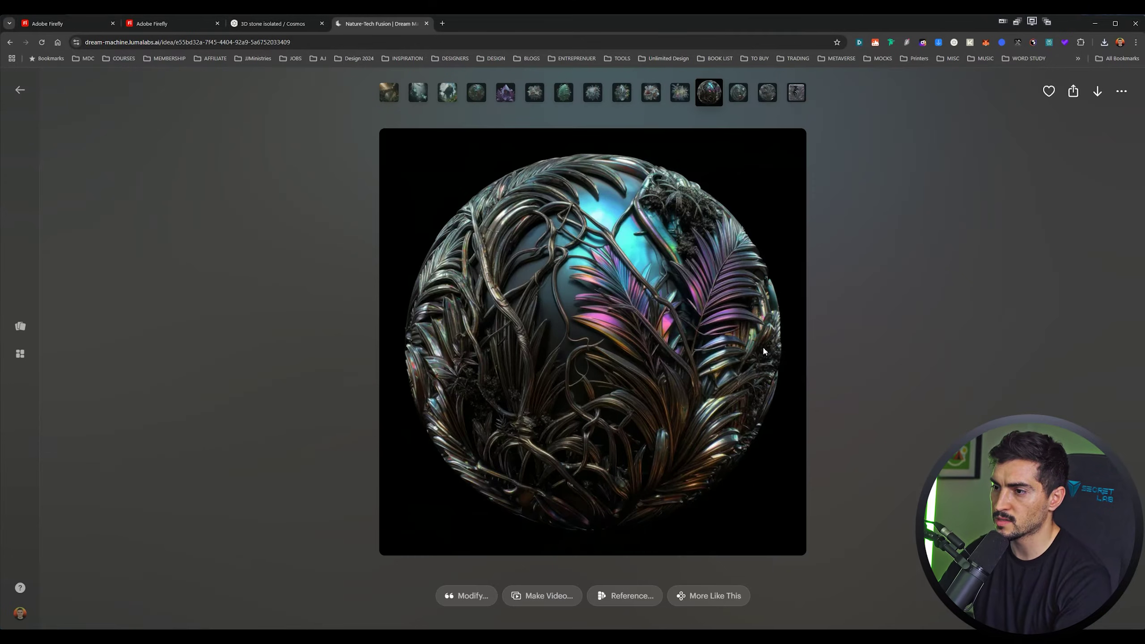
{"action": "key", "text": "Left"}
{"action": "key", "text": "Left"}
{"action": "key", "text": "Escape"}
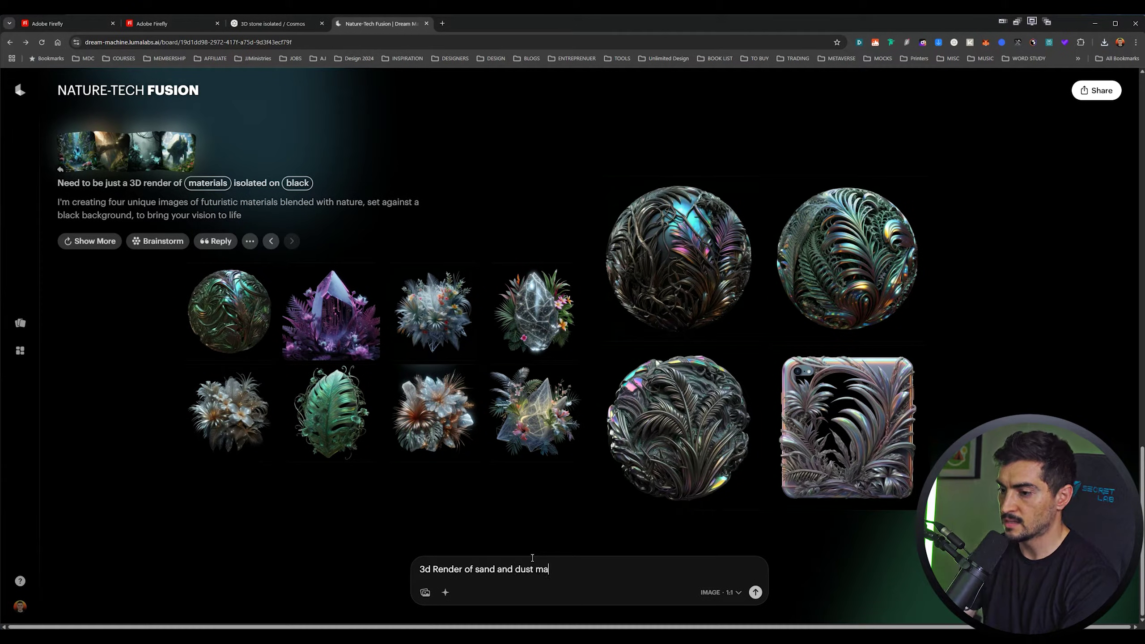
Generate renders for '3d Render of sand and dust material' and request more dune variations.
{"action": "type", "text": "erial"}
{"action": "key", "text": "Return"}
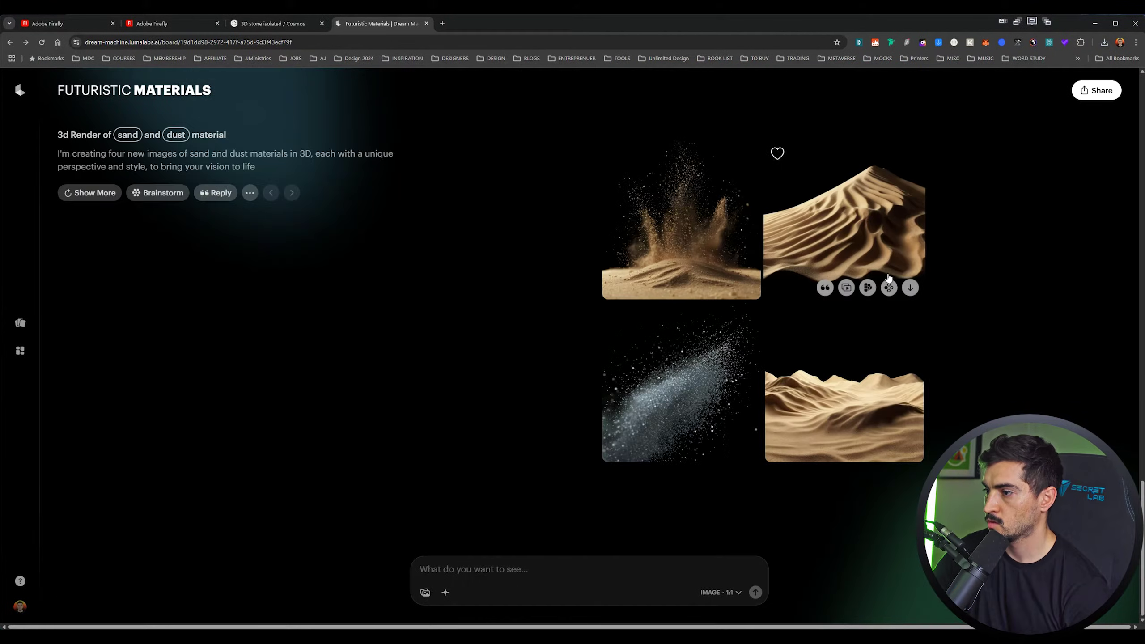
{"action": "left_click", "coordinate": [889, 450]}
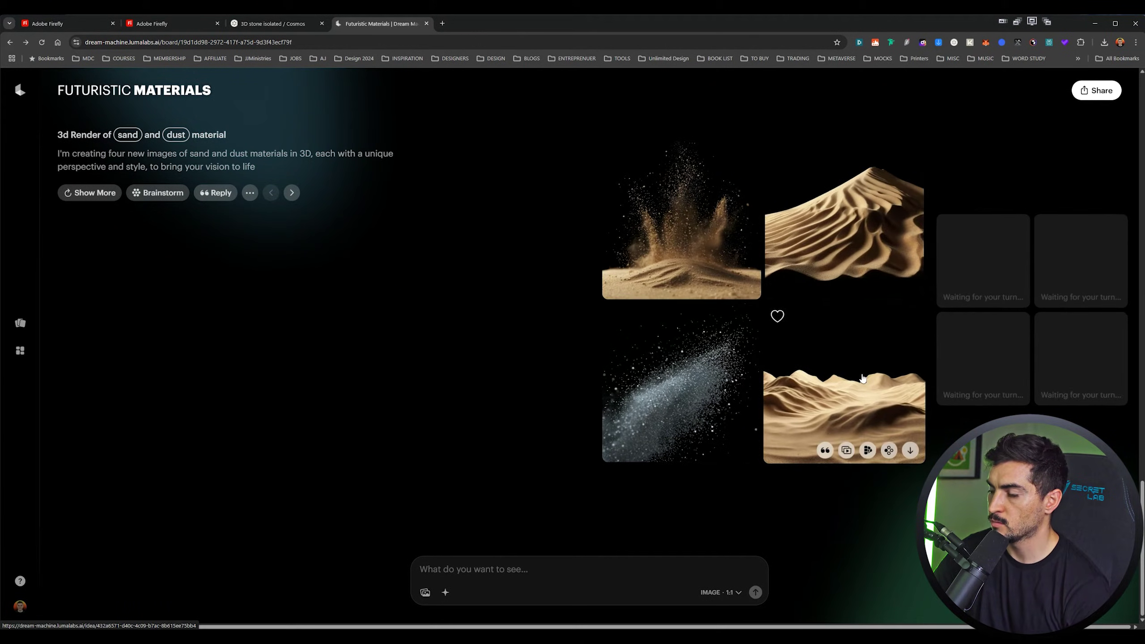
Save the bottom-right sand dune image to the computer.
{"action": "left_click", "coordinate": [877, 415]}
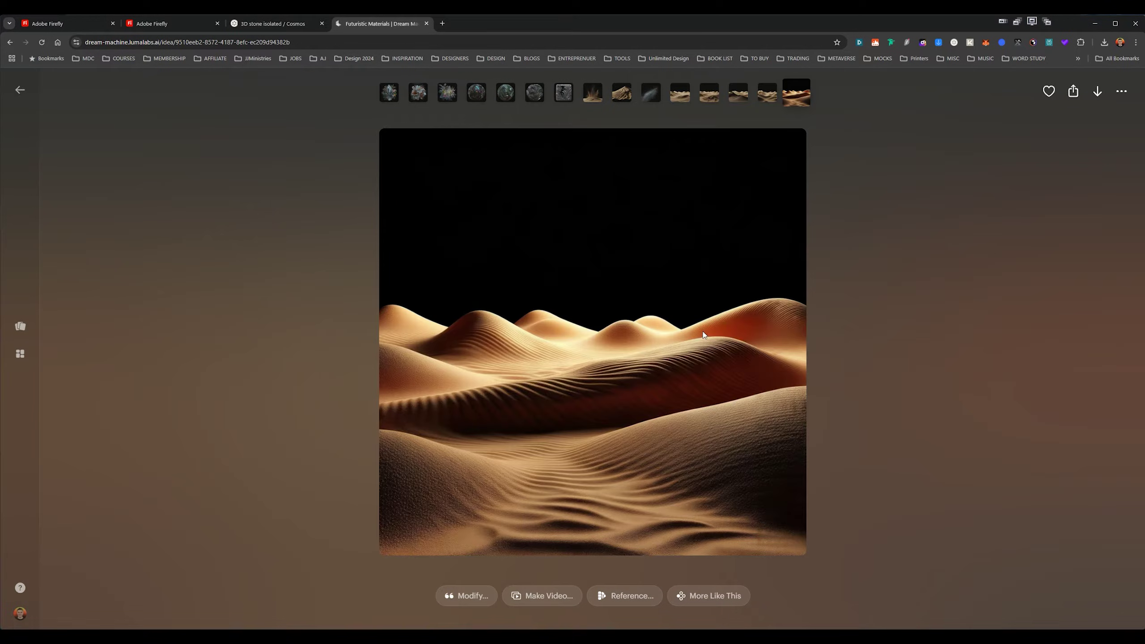
{"action": "right_click", "coordinate": [703, 332]}
{"action": "mouse_move", "coordinate": [749, 437]}
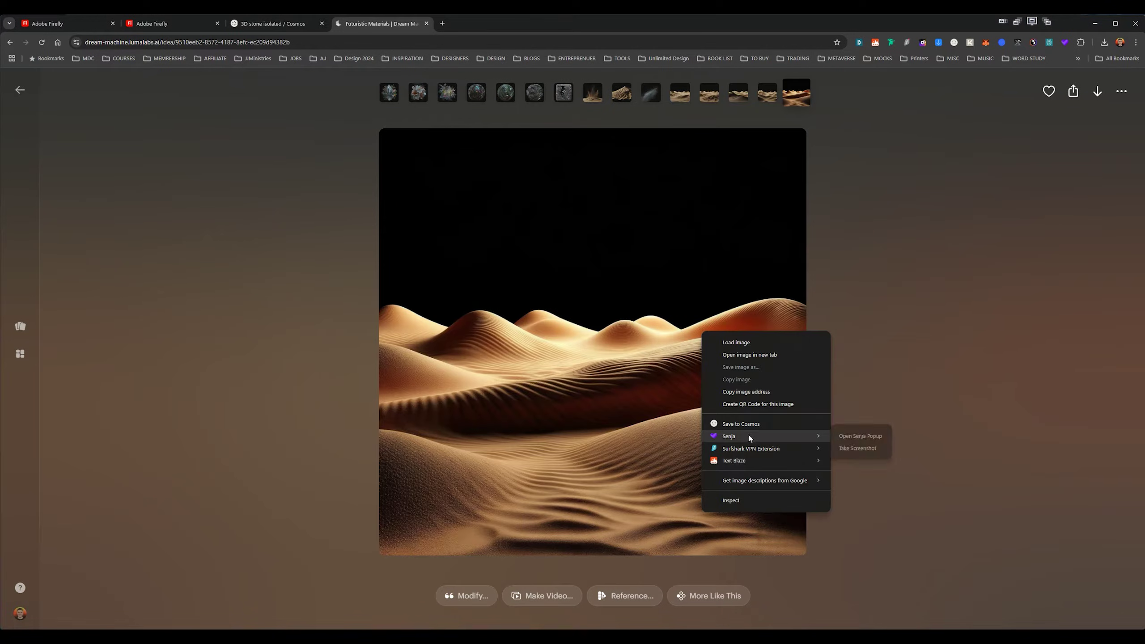
{"action": "left_click", "coordinate": [741, 366]}
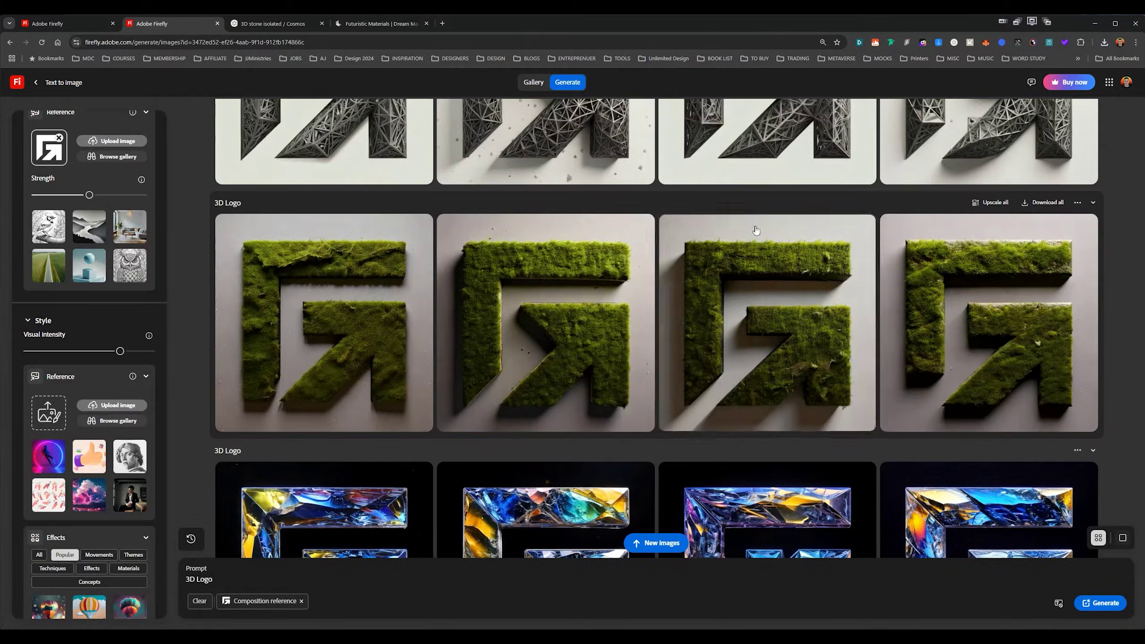
{"action": "scroll", "coordinate": [533, 301], "scroll_direction": "down", "scroll_amount": 10}
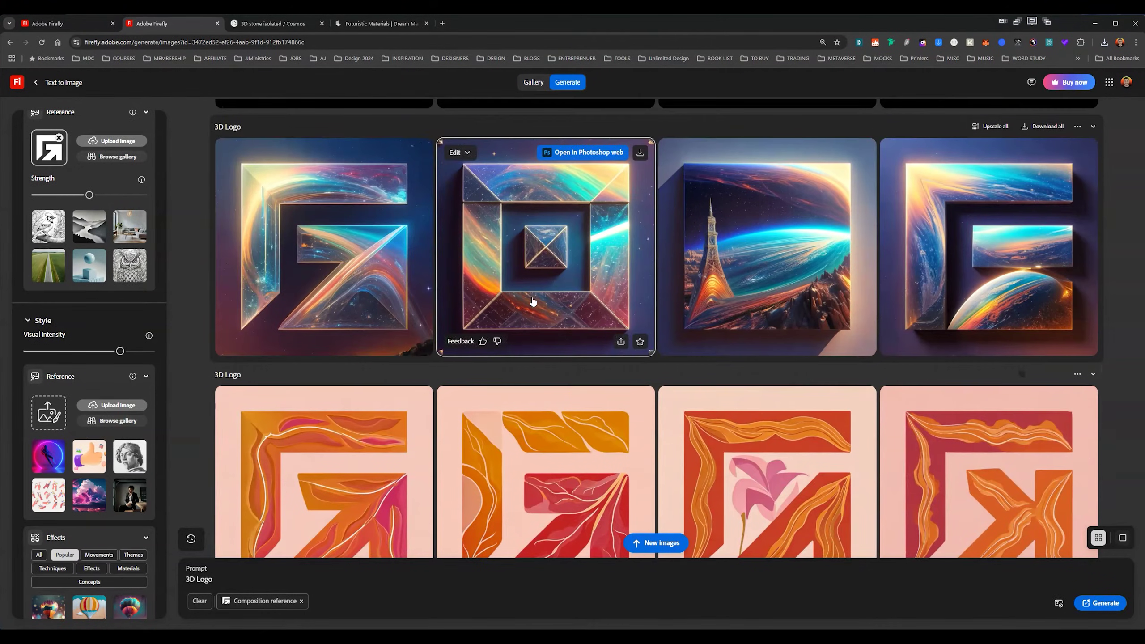
Add the saved stone image as style reference and generate four new '3D Logo' renders.
{"action": "scroll", "coordinate": [533, 302], "scroll_direction": "down", "scroll_amount": 10}
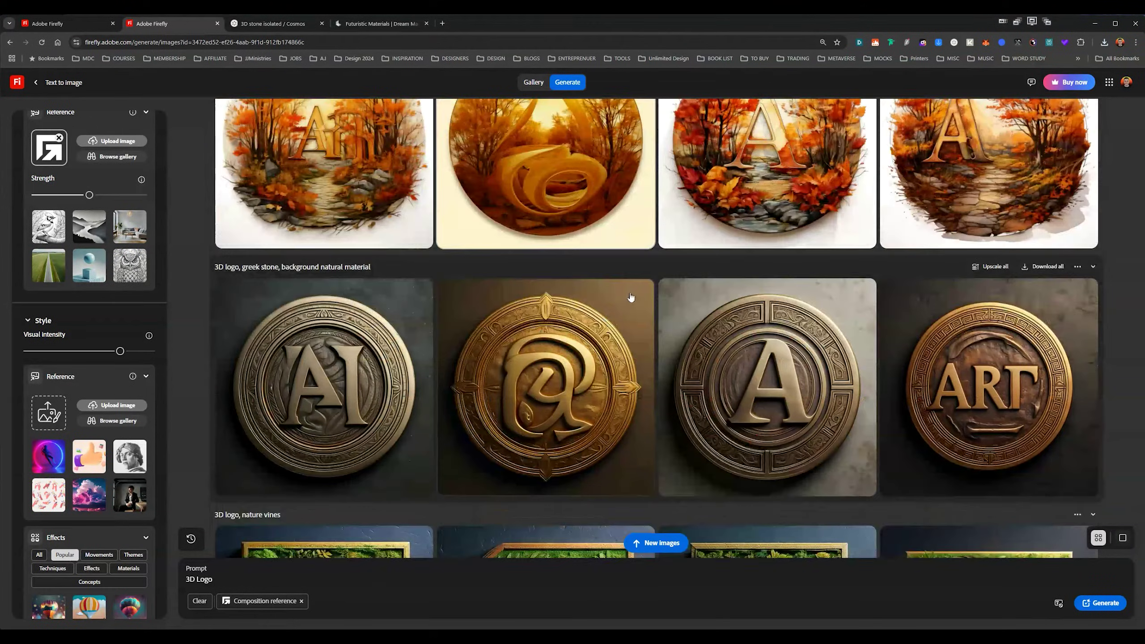
{"action": "scroll", "coordinate": [631, 297], "scroll_direction": "down", "scroll_amount": 10}
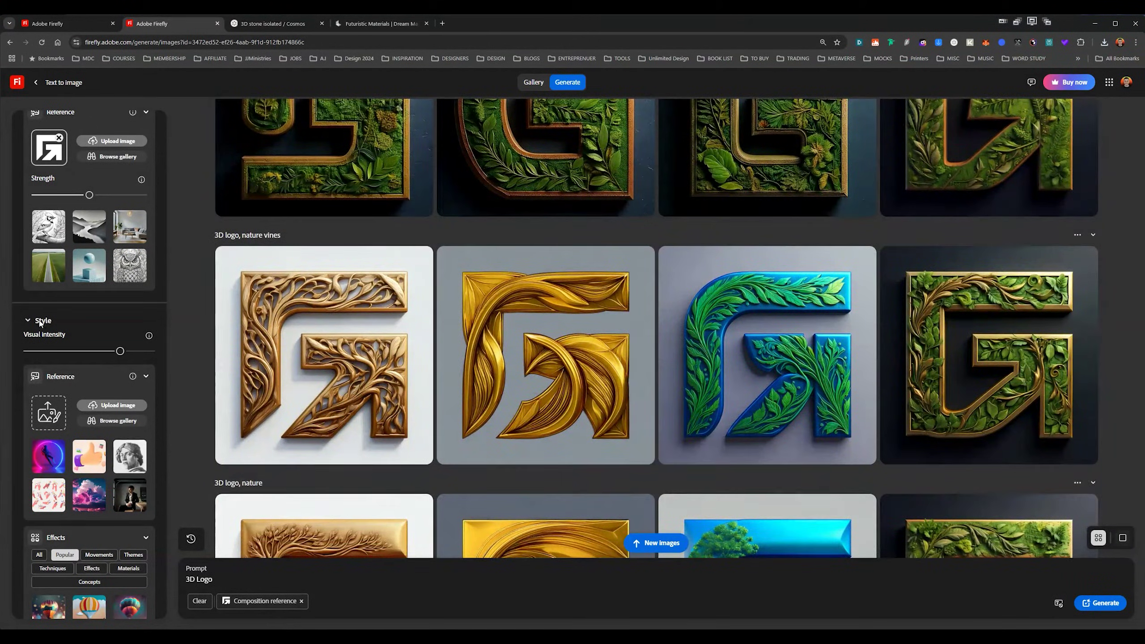
{"action": "left_click", "coordinate": [106, 406]}
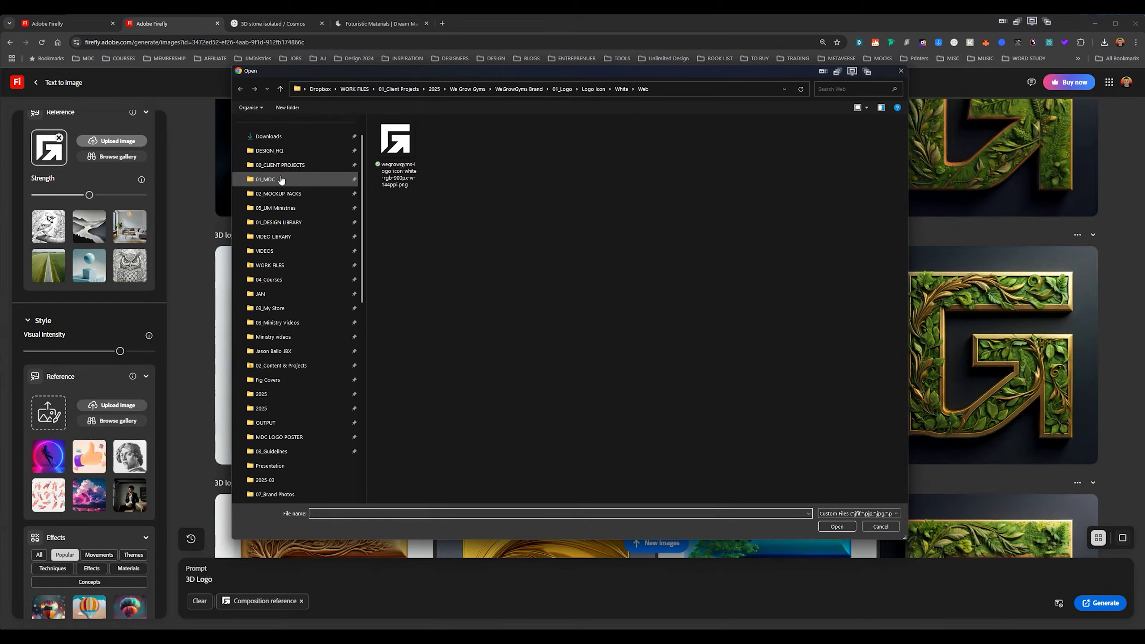
{"action": "double_click", "coordinate": [400, 149]}
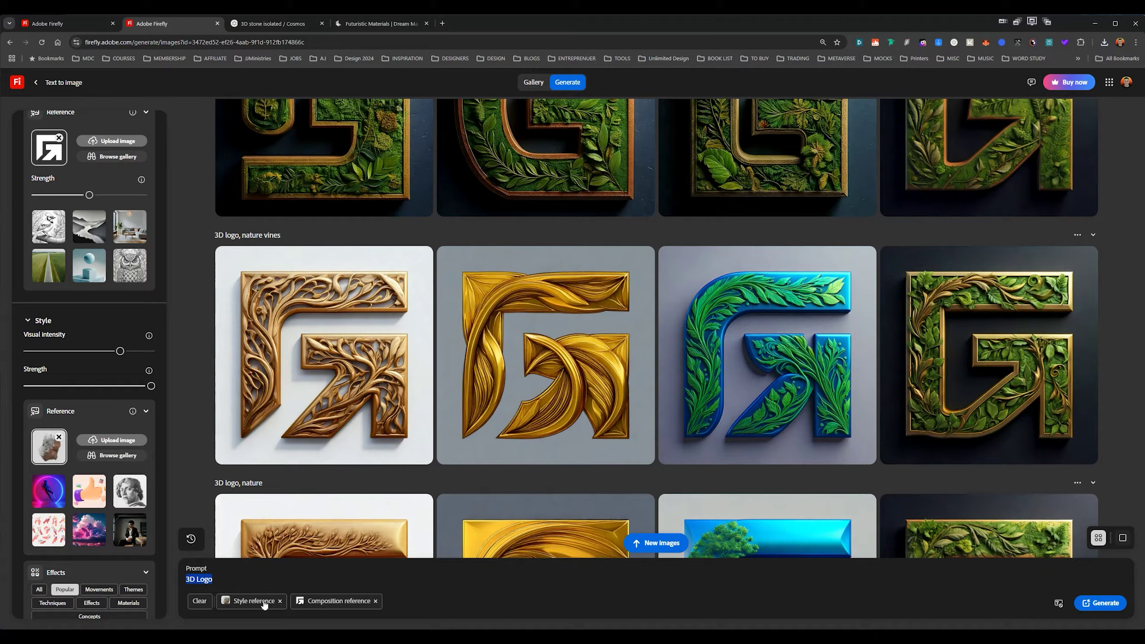
{"action": "left_click", "coordinate": [232, 579]}
{"action": "left_click", "coordinate": [1105, 604]}
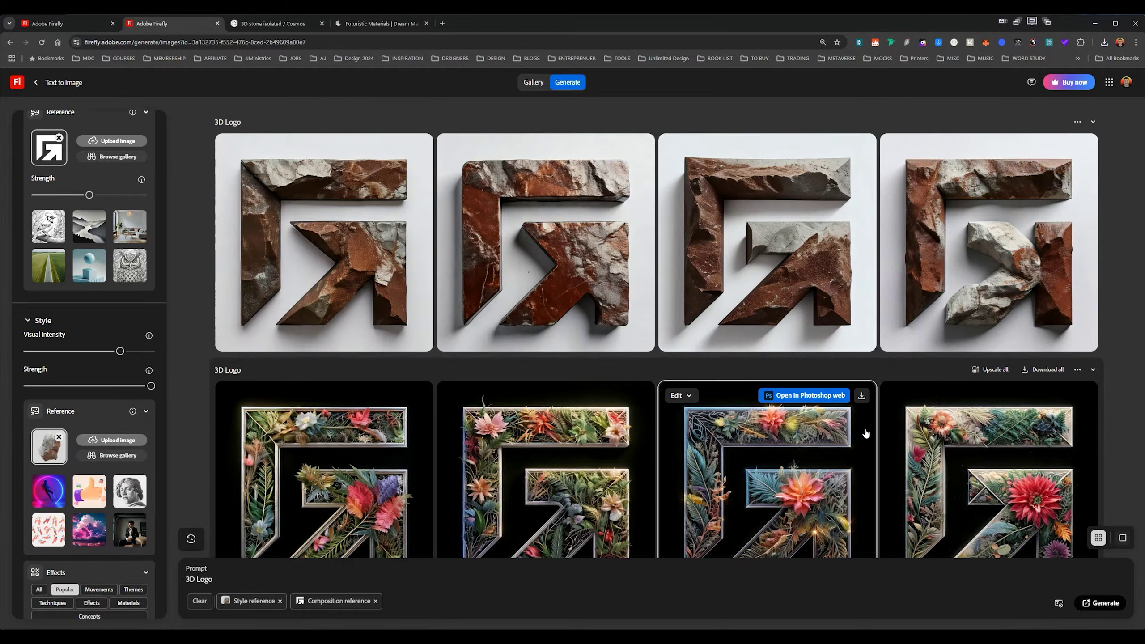
Preview the first stone logo renders in the enlarged lightbox view.
{"action": "left_click", "coordinate": [334, 185]}
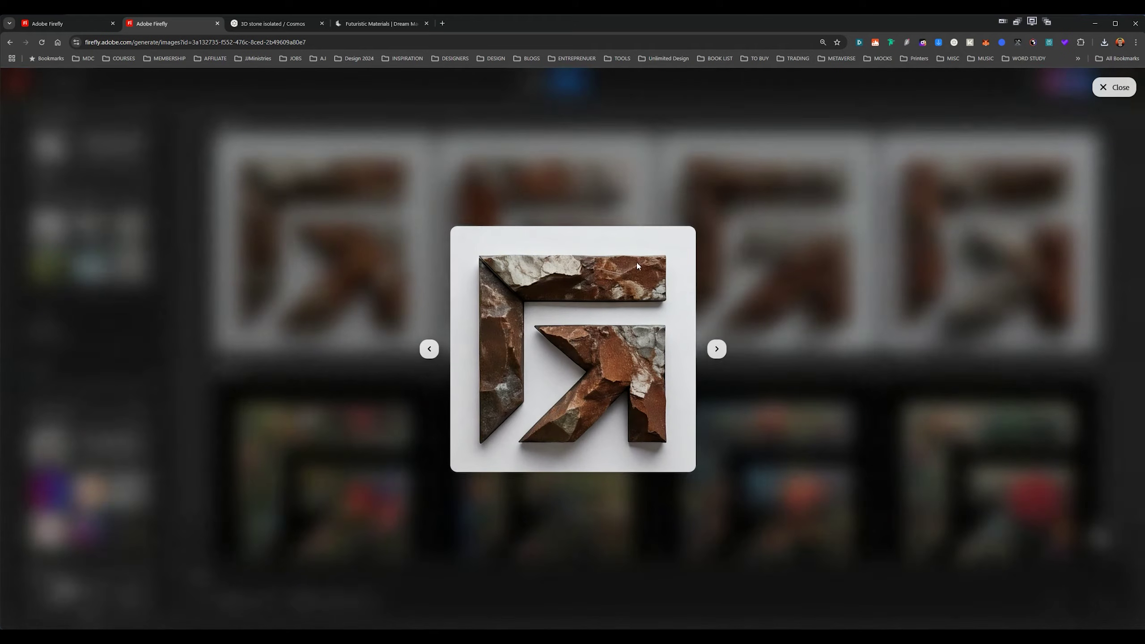
{"action": "key", "text": "Right"}
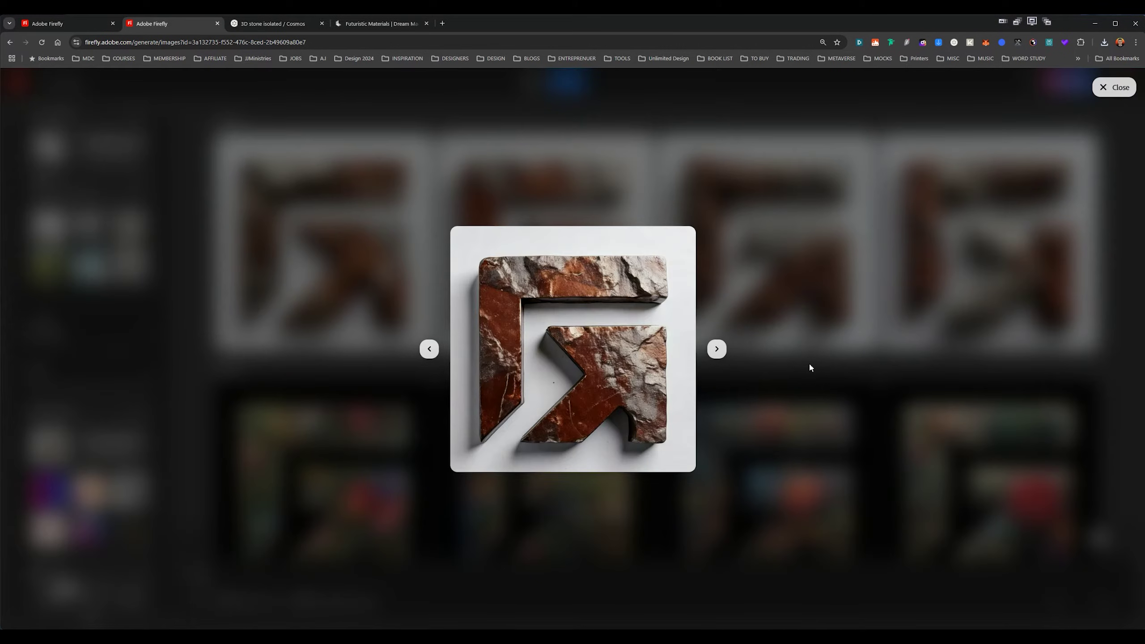
{"action": "key", "text": "Right"}
{"action": "key", "text": "Right"}
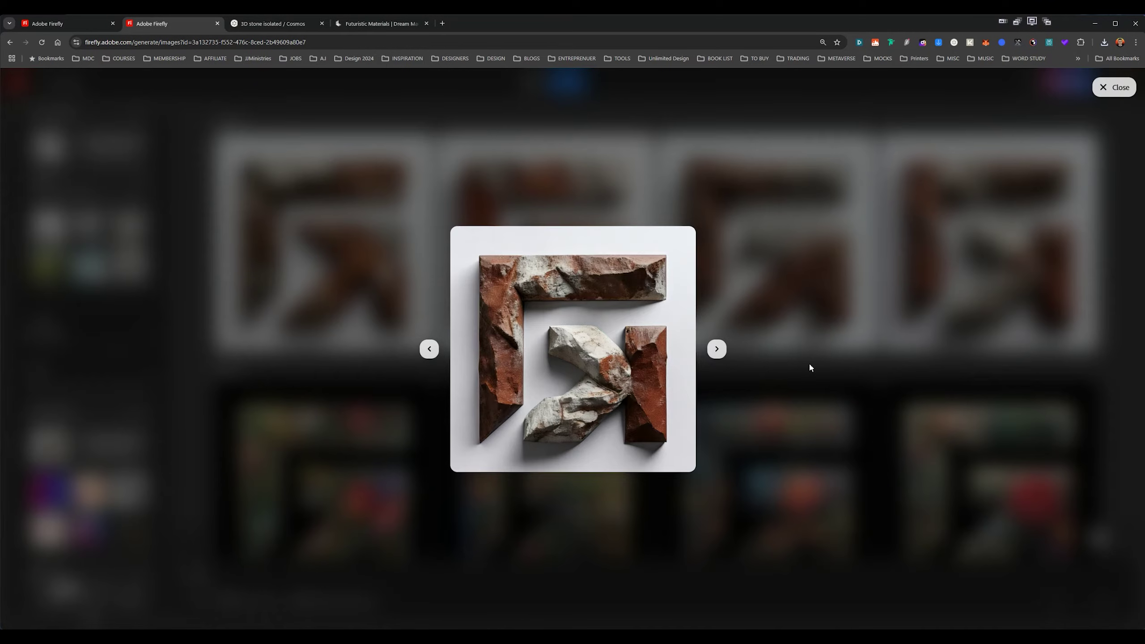
{"action": "key", "text": "Escape"}
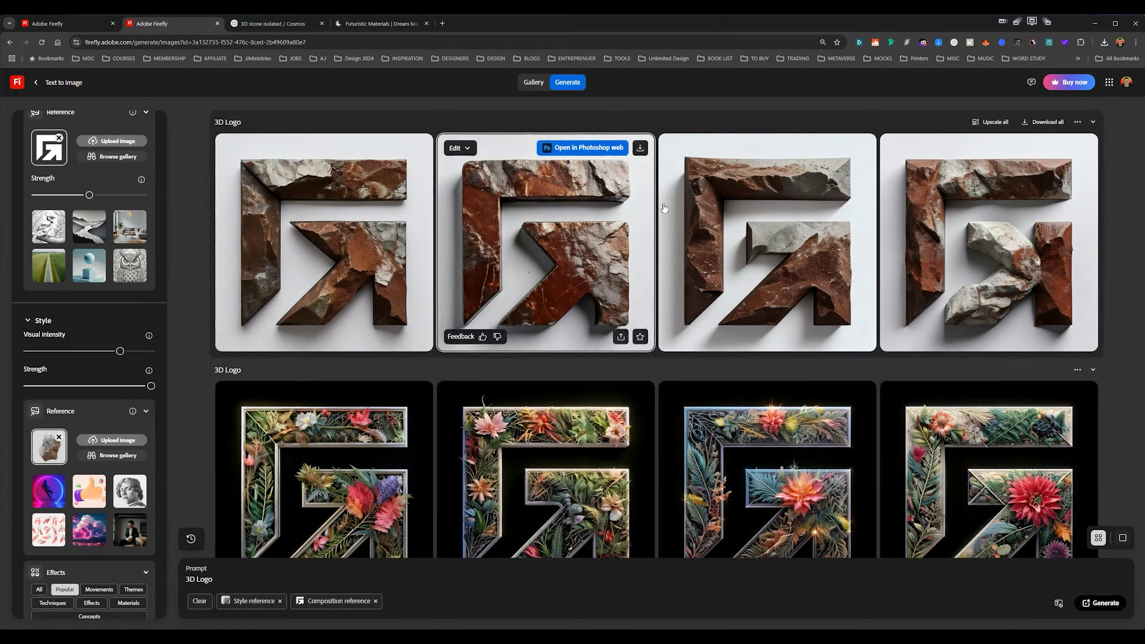
Use Edit > Generate similar on the second stone logo render.
{"action": "left_click", "coordinate": [570, 210]}
{"action": "key", "text": "Escape"}
{"action": "left_click", "coordinate": [460, 148]}
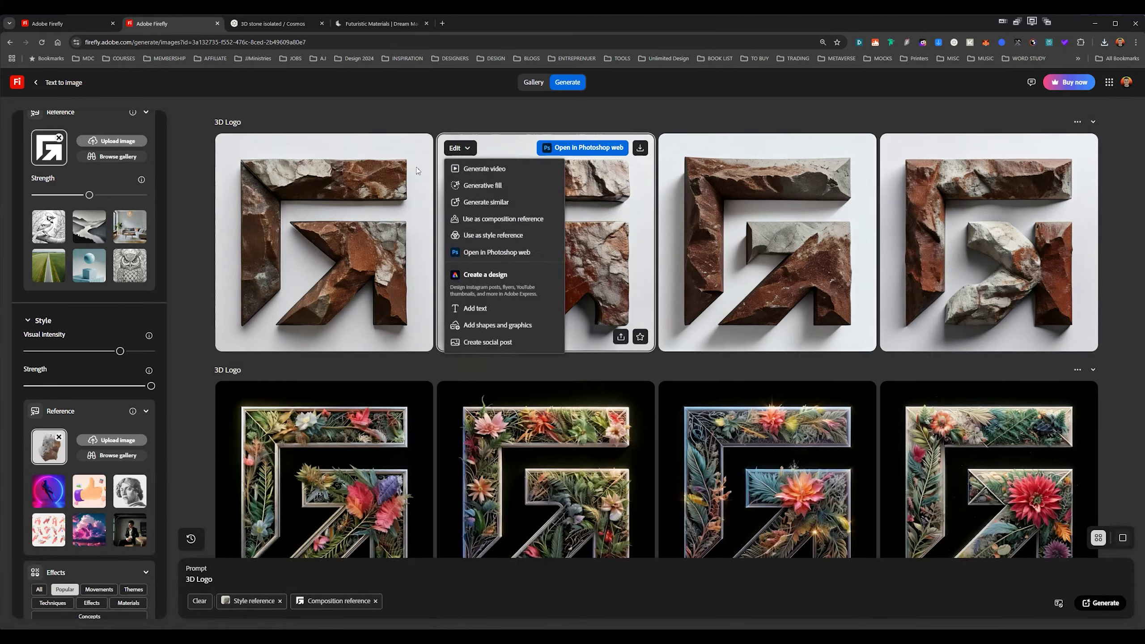
{"action": "left_click", "coordinate": [486, 203]}
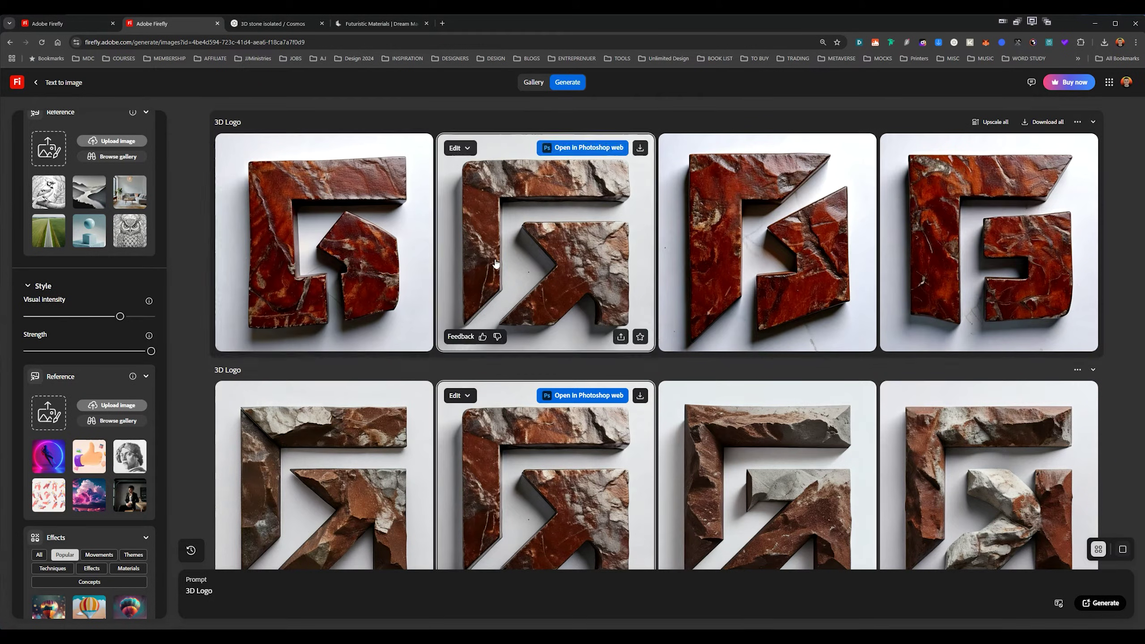
Load the sandy dune image as the new style reference for sand-toned sculpted G-arrow logos.
{"action": "left_click", "coordinate": [114, 406]}
{"action": "key", "text": "Escape"}
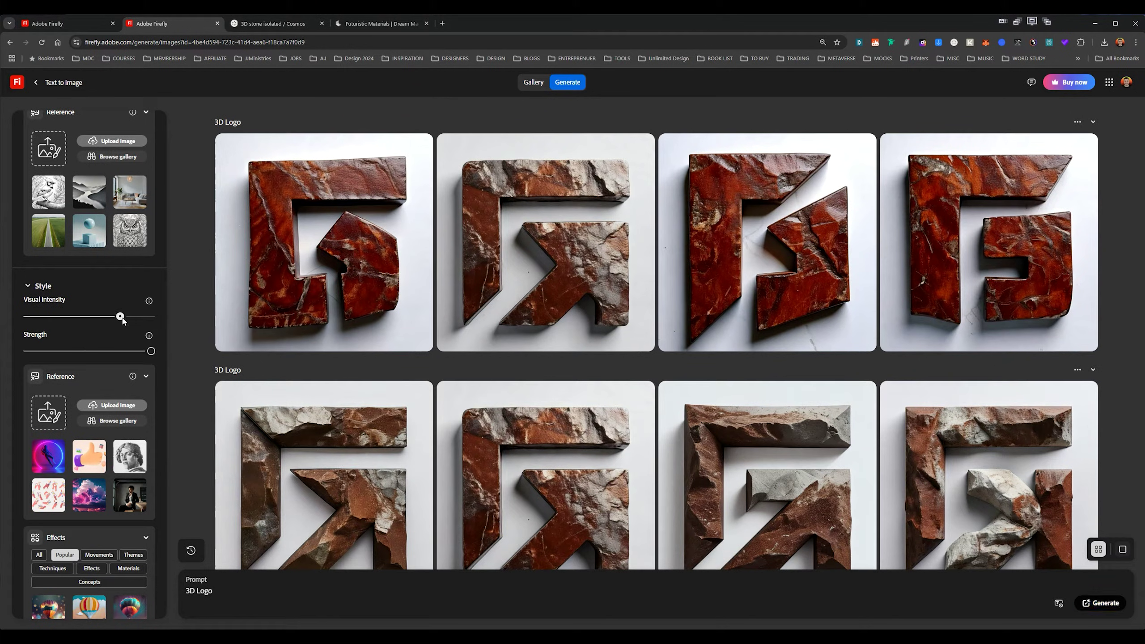
{"action": "left_click", "coordinate": [130, 406]}
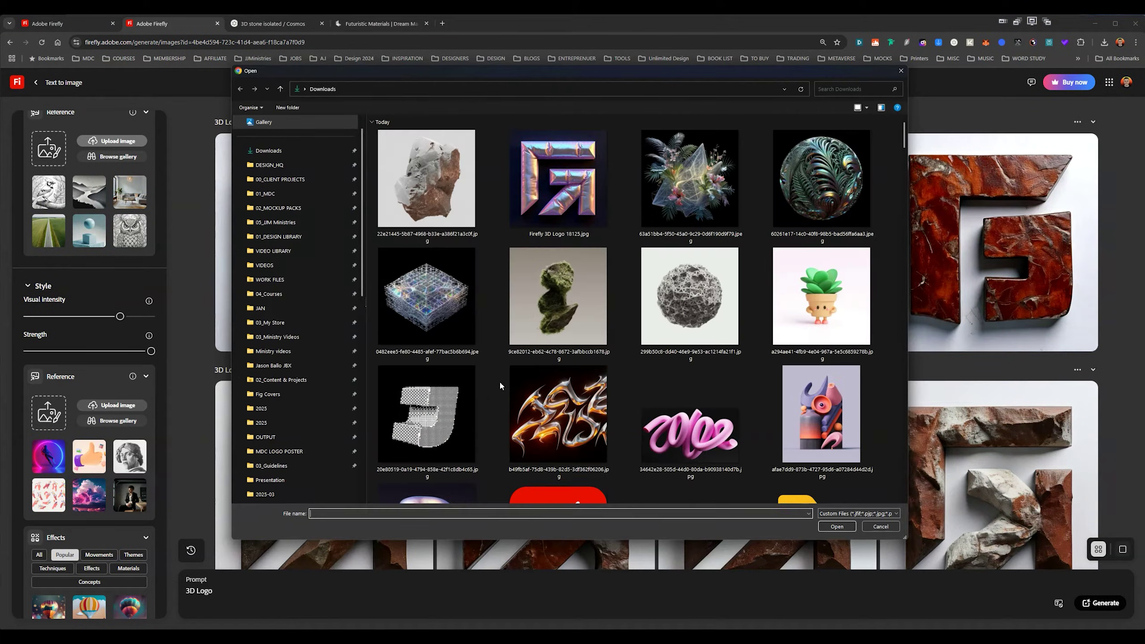
{"action": "double_click", "coordinate": [439, 180]}
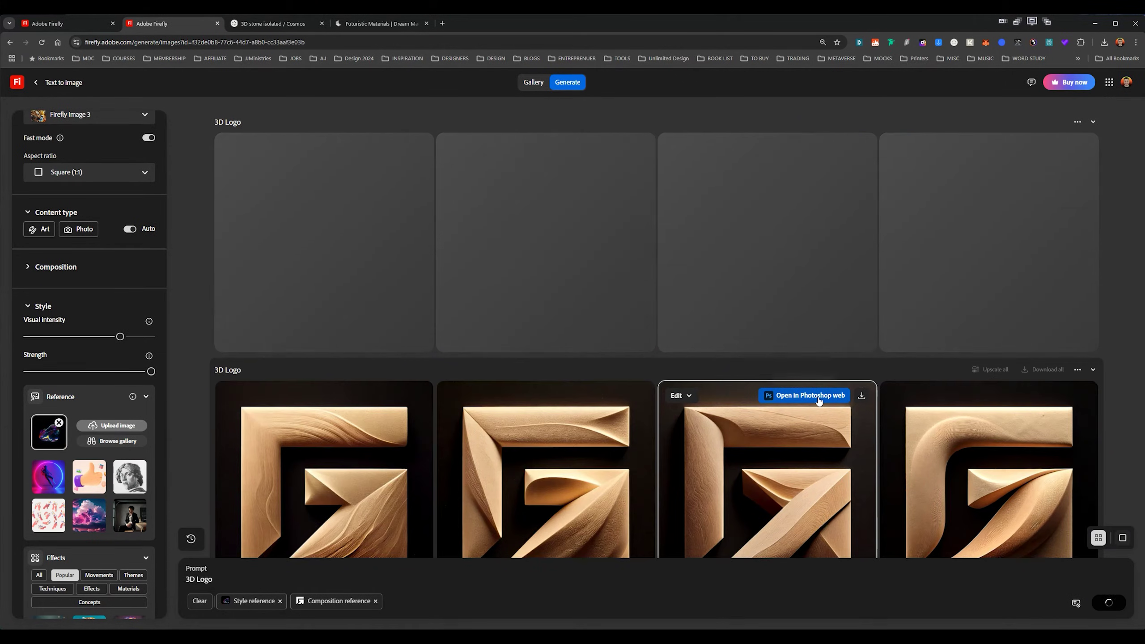
Scroll through the results, enlarging the earlier floral, ornate and moss logo renders.
{"action": "scroll", "coordinate": [711, 450], "scroll_direction": "down", "scroll_amount": 10}
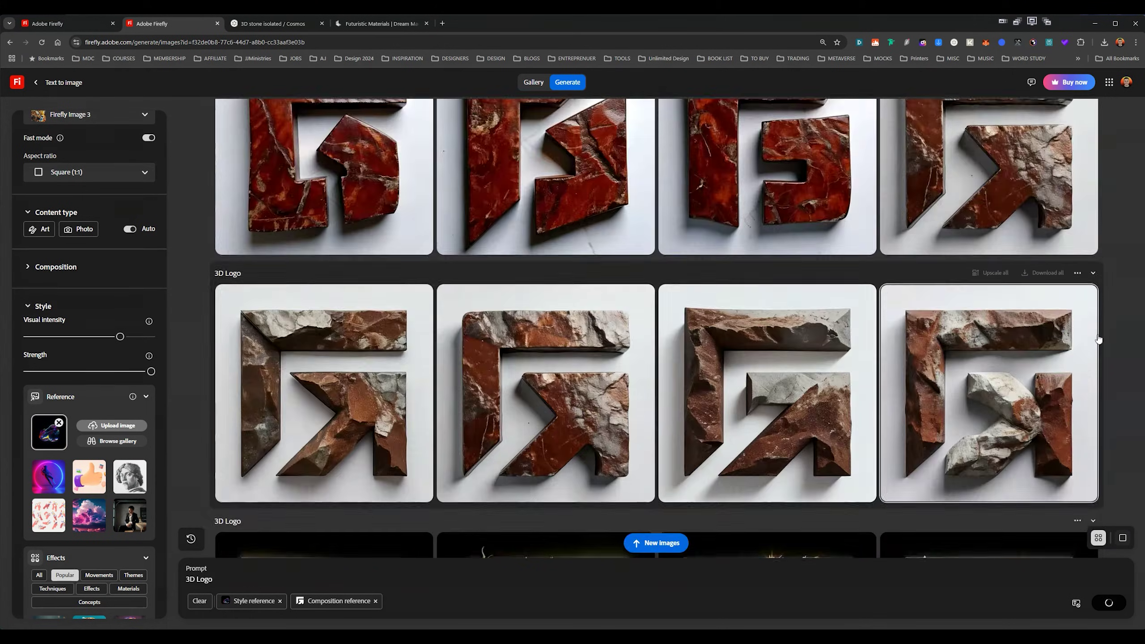
{"action": "scroll", "coordinate": [1099, 341], "scroll_direction": "down", "scroll_amount": 5}
{"action": "scroll", "coordinate": [825, 214], "scroll_direction": "up", "scroll_amount": 2}
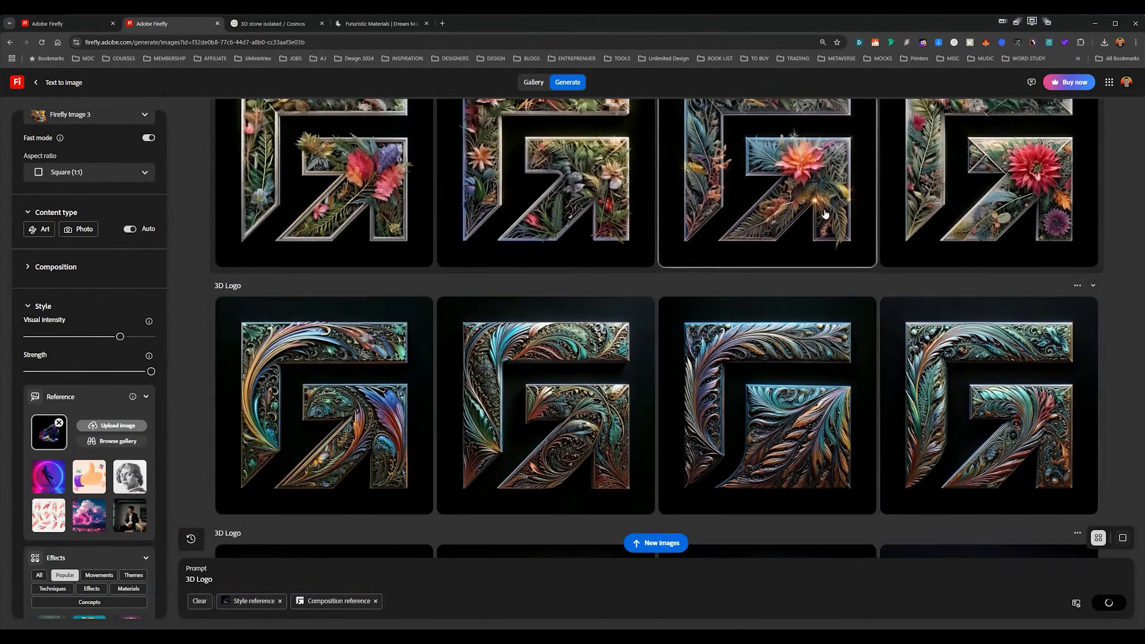
{"action": "left_click", "coordinate": [831, 209]}
{"action": "key", "text": "Escape"}
{"action": "left_click", "coordinate": [983, 375]}
{"action": "key", "text": "Escape"}
{"action": "scroll", "coordinate": [971, 372], "scroll_direction": "down", "scroll_amount": 20}
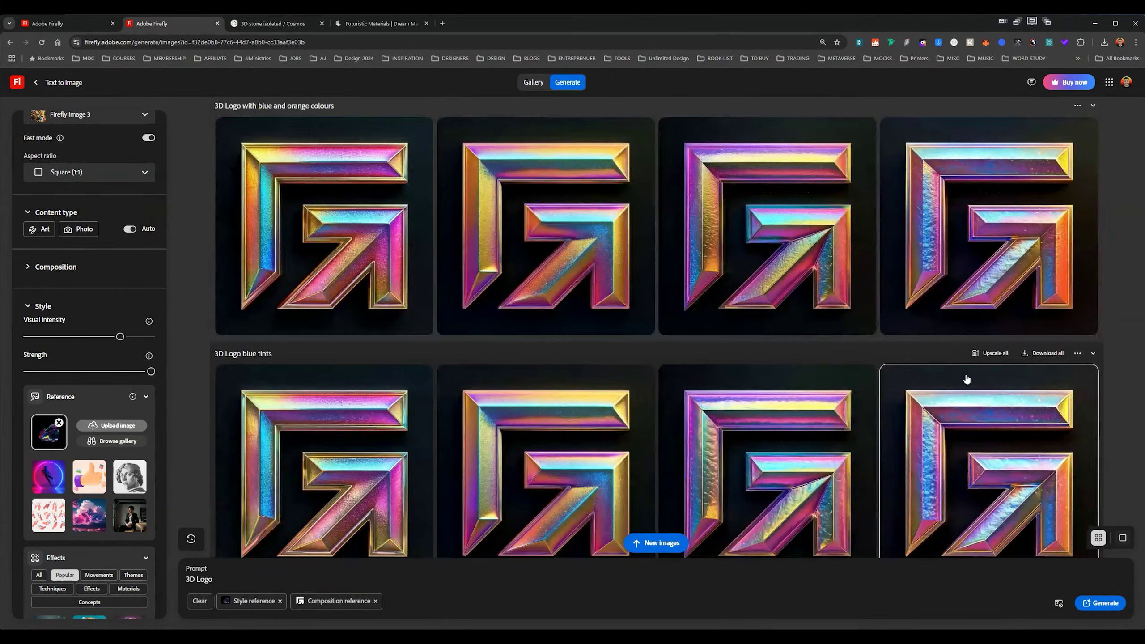
{"action": "scroll", "coordinate": [965, 383], "scroll_direction": "down", "scroll_amount": 10}
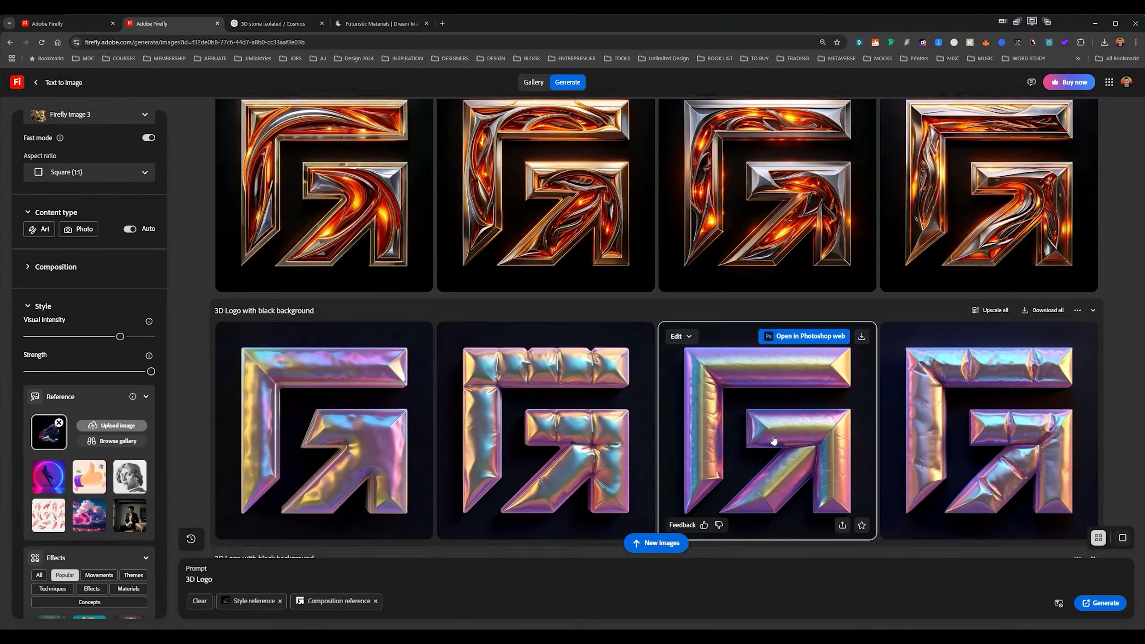
{"action": "scroll", "coordinate": [772, 440], "scroll_direction": "down", "scroll_amount": 2}
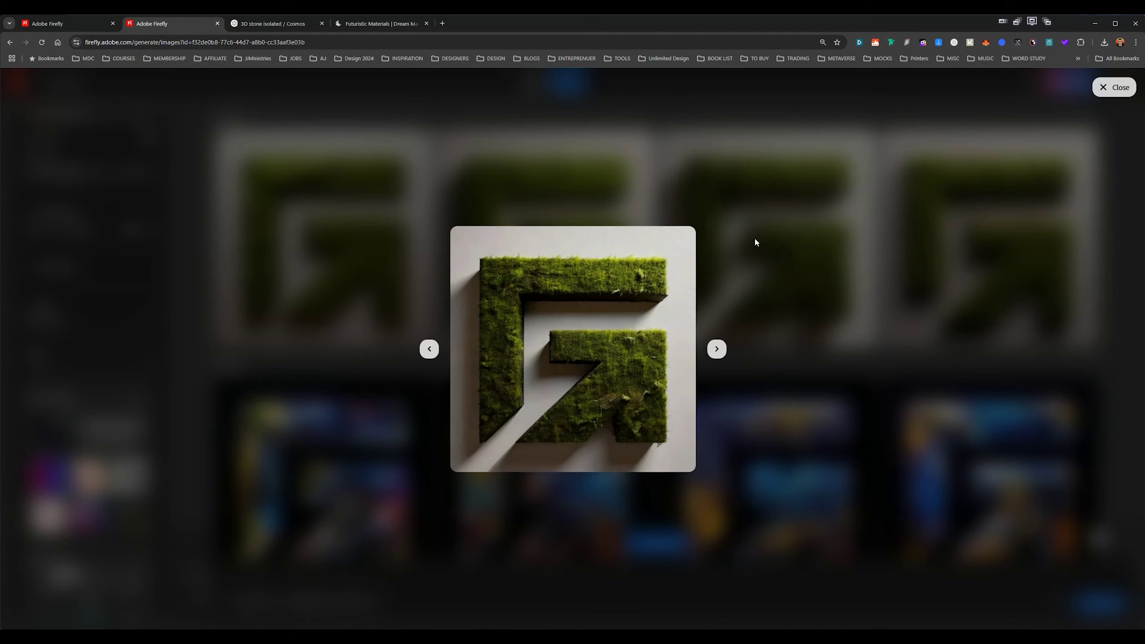
{"action": "key", "text": "Escape"}
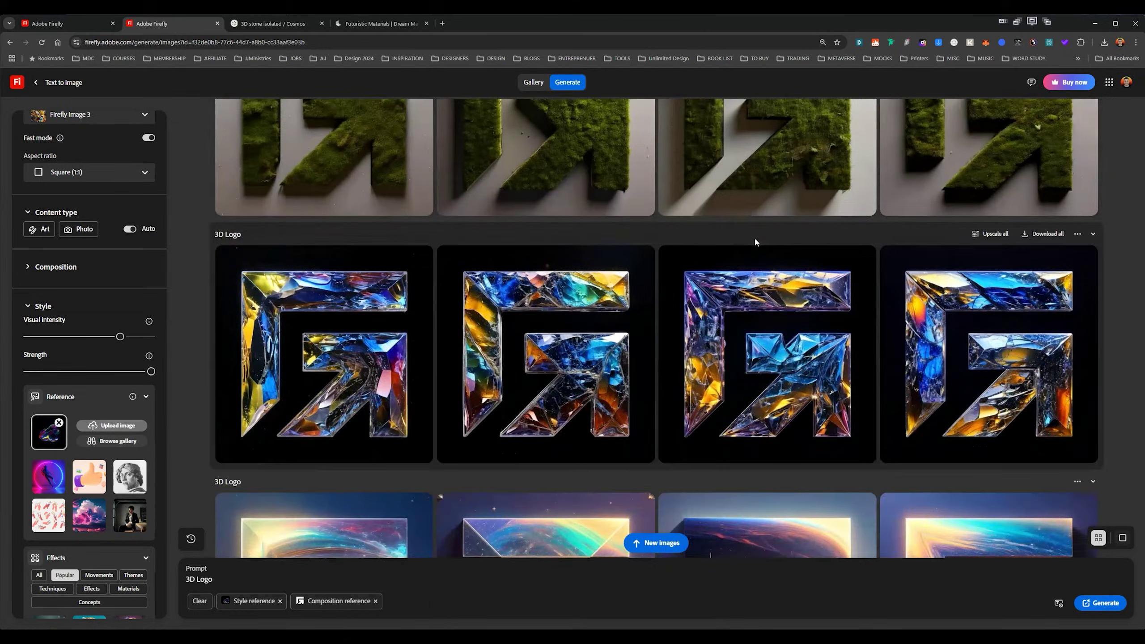
{"action": "scroll", "coordinate": [754, 236], "scroll_direction": "down", "scroll_amount": 2}
Preview the iridescent glass logo variants, download the first, and start a blank 1920x1080 document.
{"action": "left_click", "coordinate": [775, 208]}
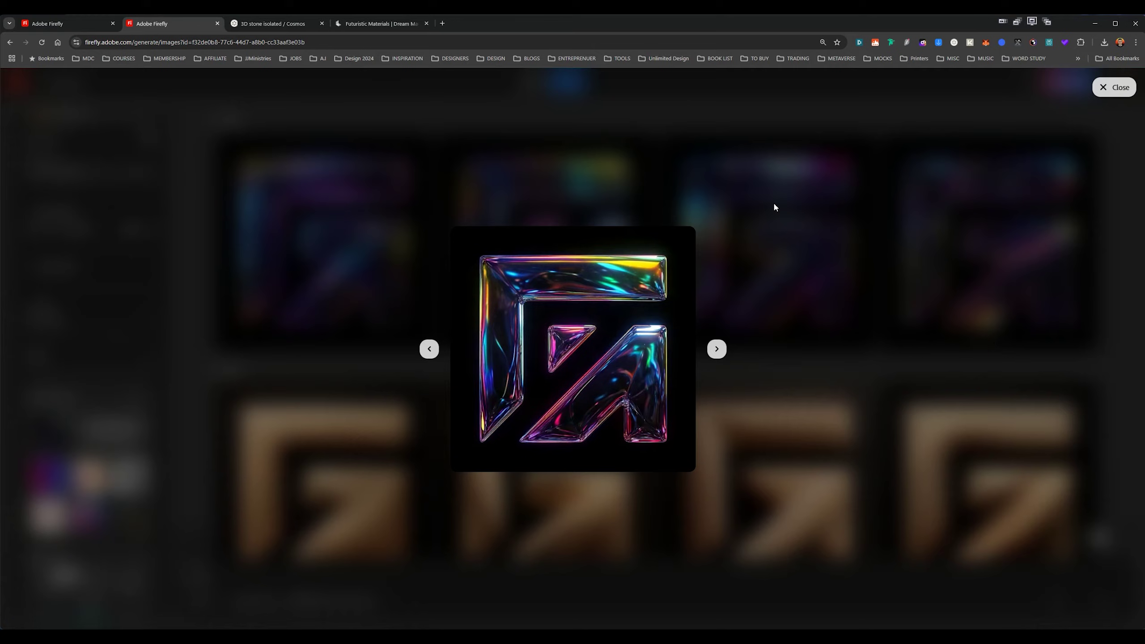
{"action": "key", "text": "Right"}
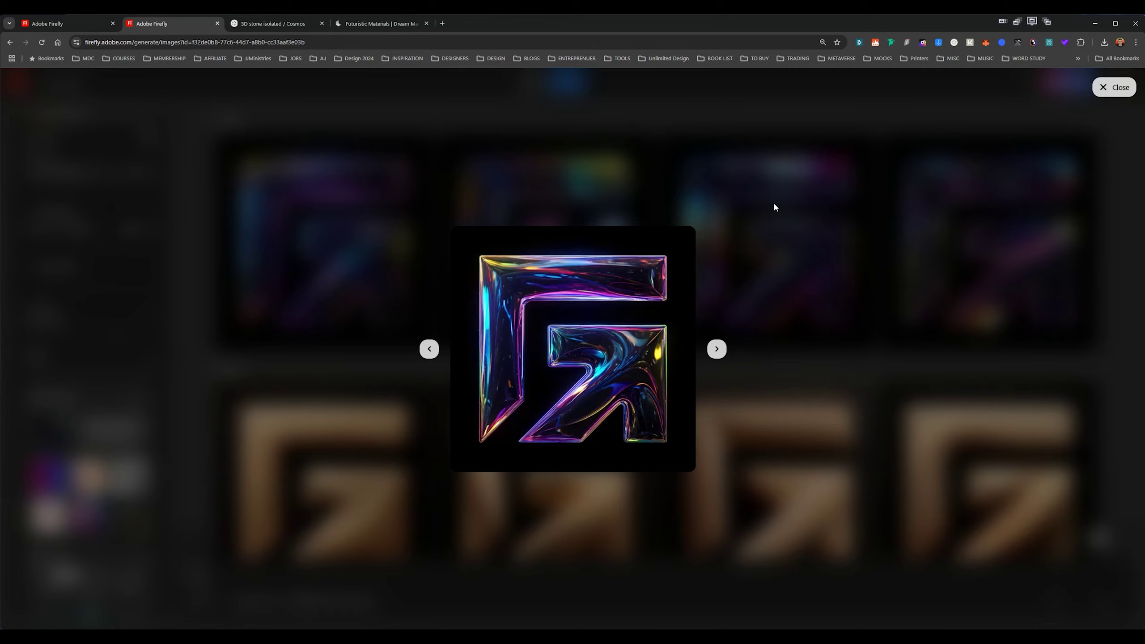
{"action": "key", "text": "Right"}
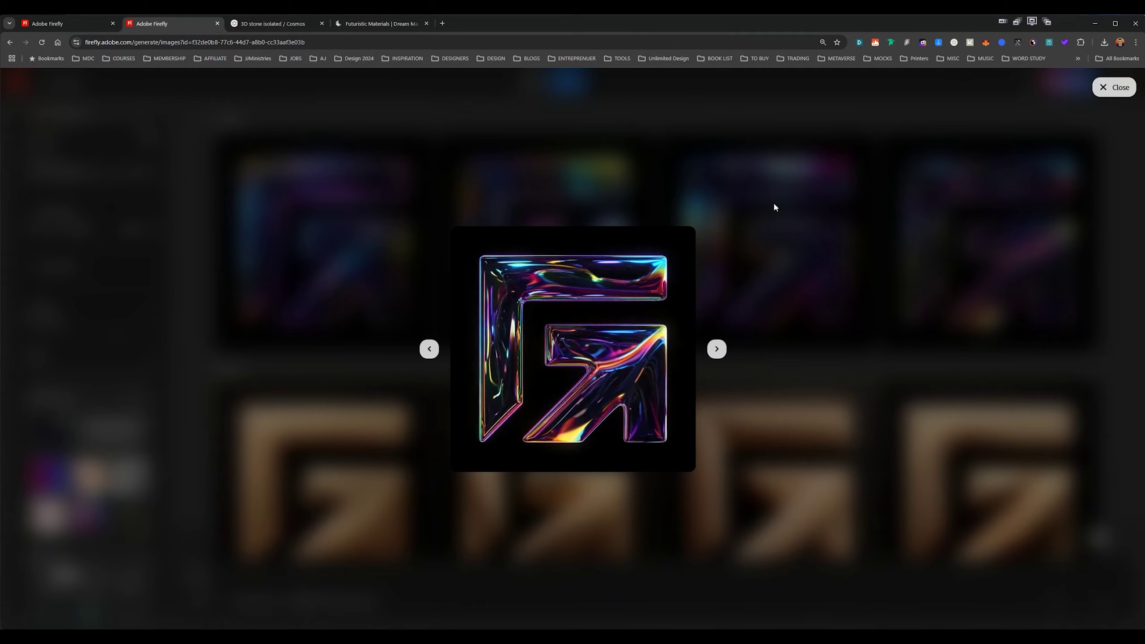
{"action": "key", "text": "Escape"}
{"action": "left_click", "coordinate": [418, 148]}
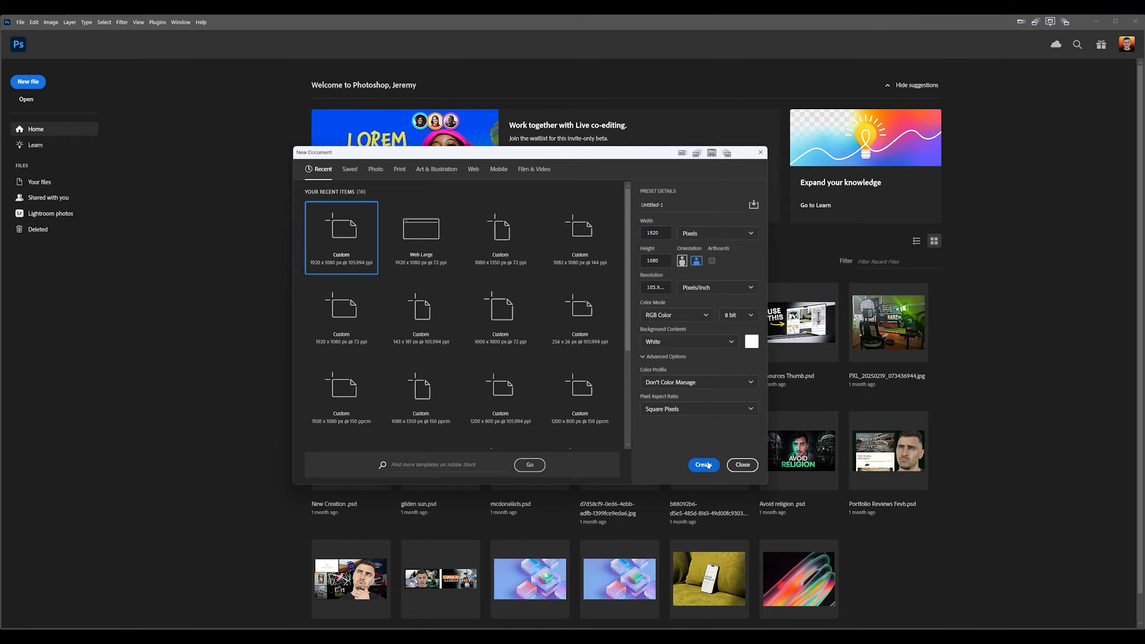
{"action": "left_click", "coordinate": [703, 466]}
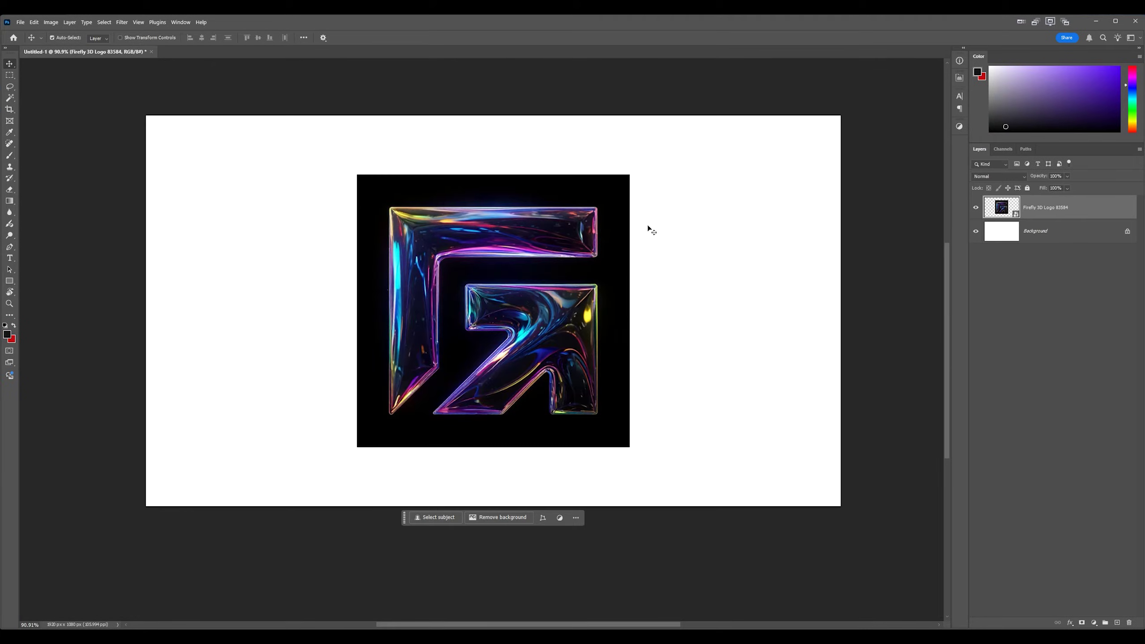
Commit the placed glass logo, deselect, activate the logo layer and invert the selection around it.
{"action": "key", "text": "w"}
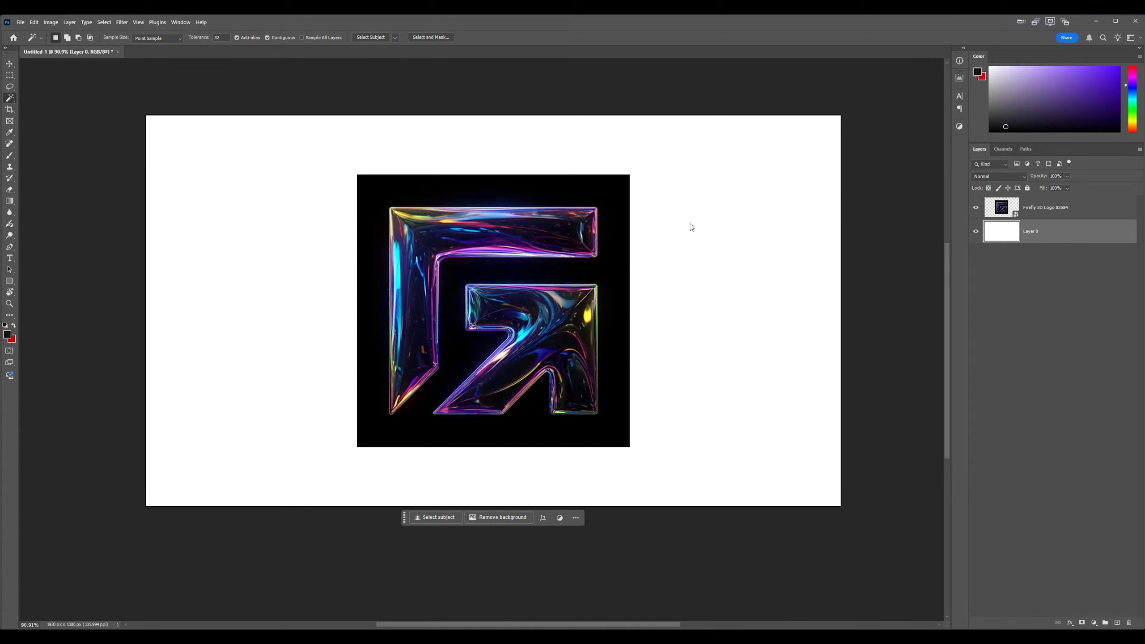
{"action": "left_click", "coordinate": [554, 455]}
{"action": "key", "text": "ctrl+d"}
{"action": "key", "text": "alt+bracketright"}
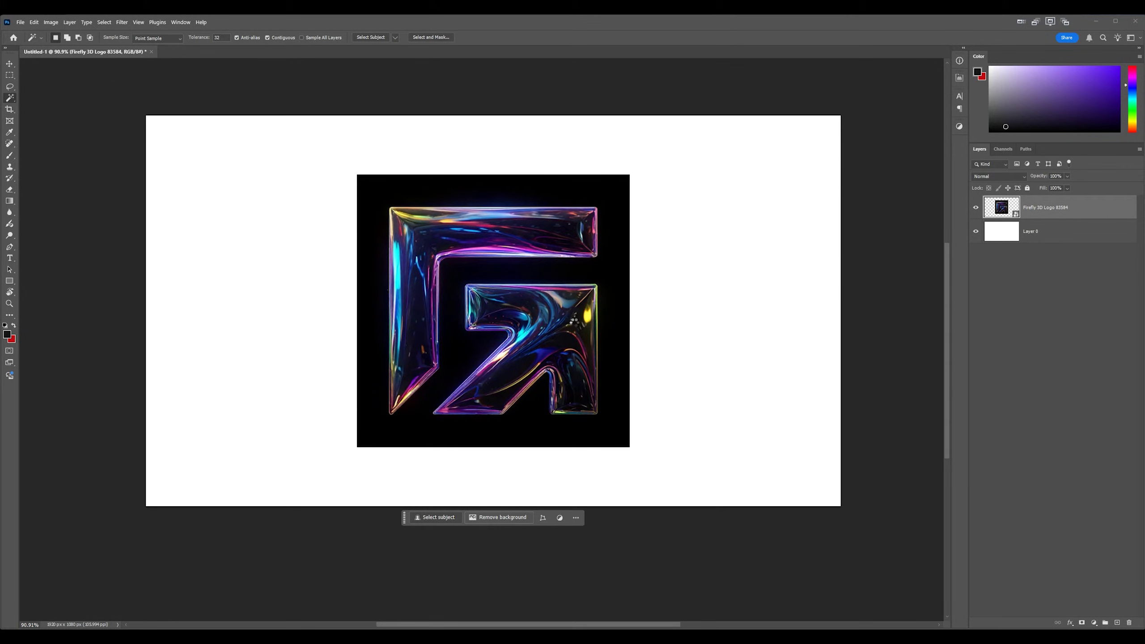
{"action": "scroll", "coordinate": [458, 399], "scroll_direction": "up", "scroll_amount": 3}
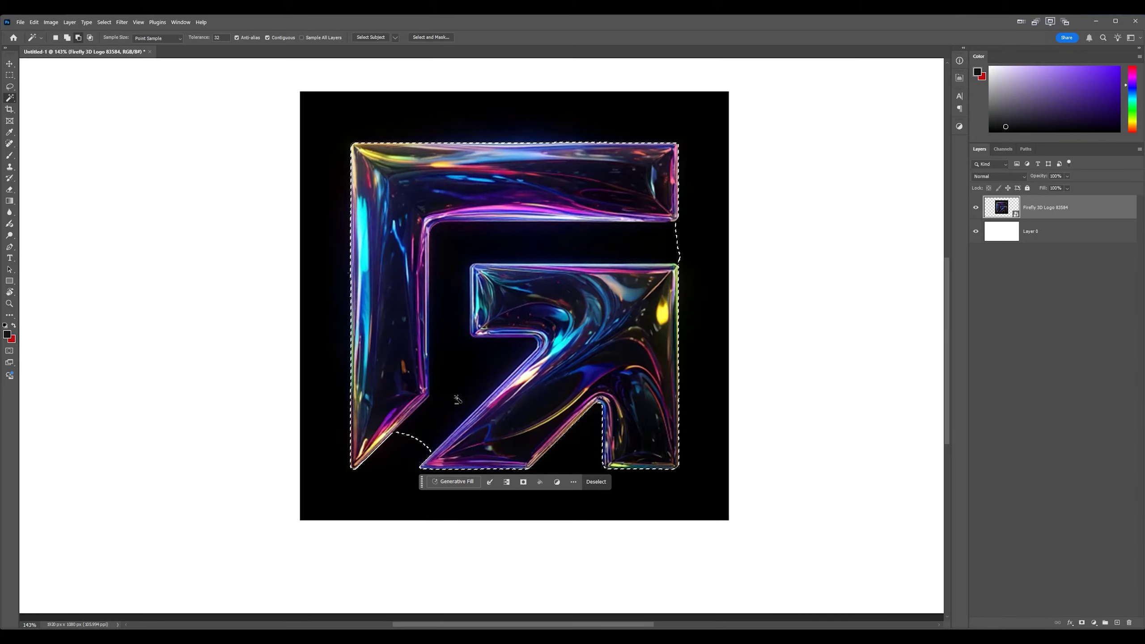
{"action": "scroll", "coordinate": [823, 300], "scroll_direction": "down", "scroll_amount": 3}
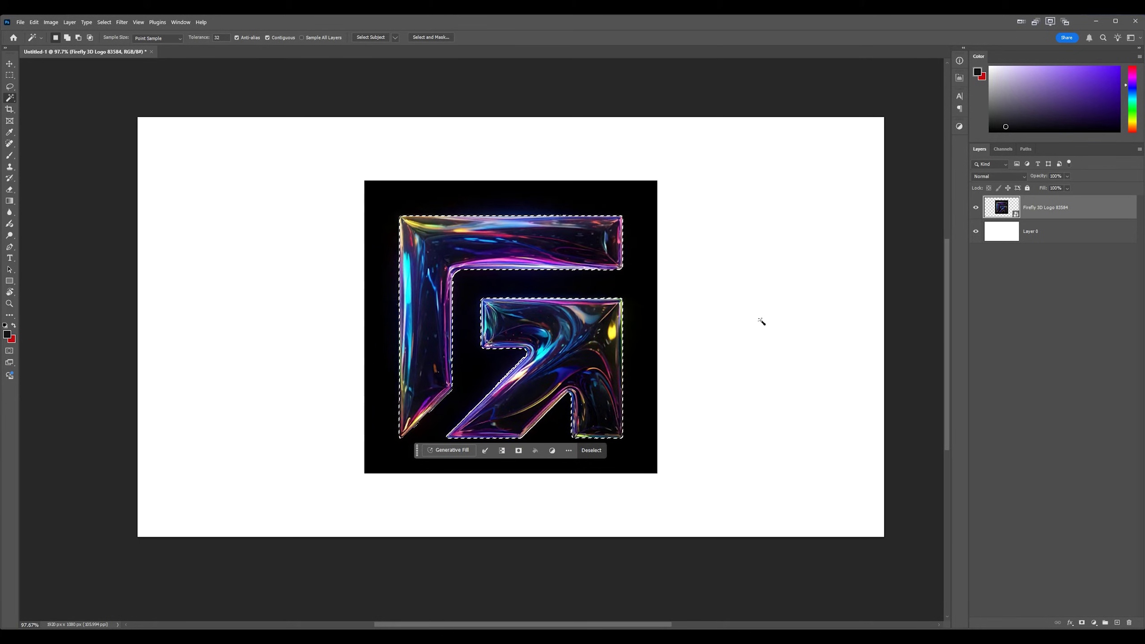
{"action": "key", "text": "ctrl+shift+i"}
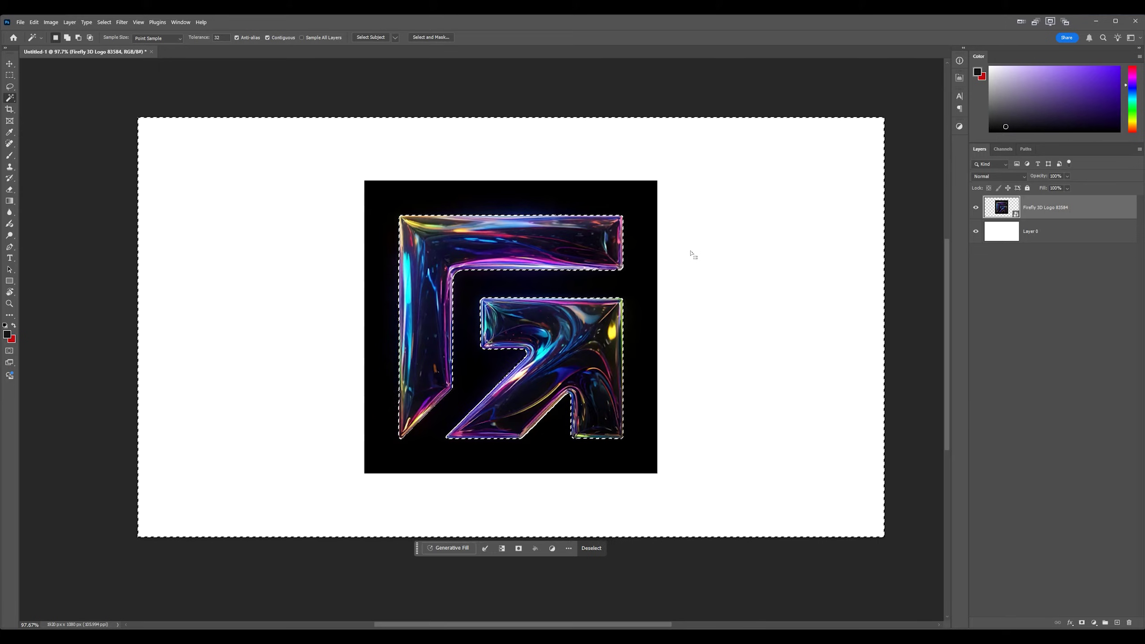
Generative-fill the surroundings with 'sci-fi landscape dark cinematic', keeping the starry tiled-floor variation 3.
{"action": "left_click", "coordinate": [443, 548]}
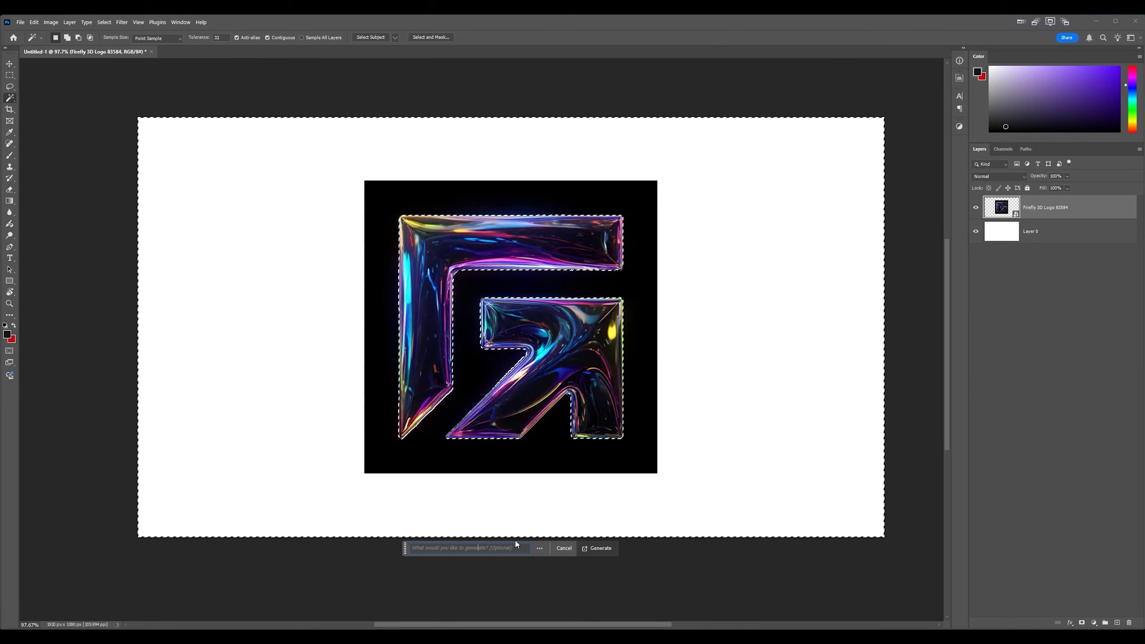
{"action": "left_click", "coordinate": [594, 548]}
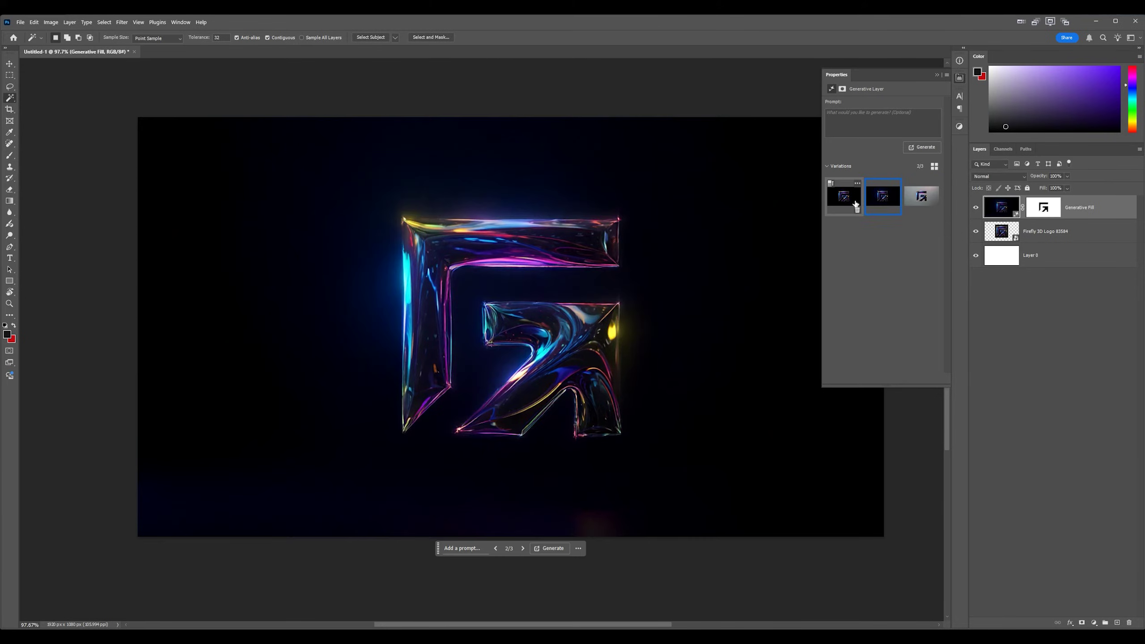
{"action": "left_click", "coordinate": [886, 199]}
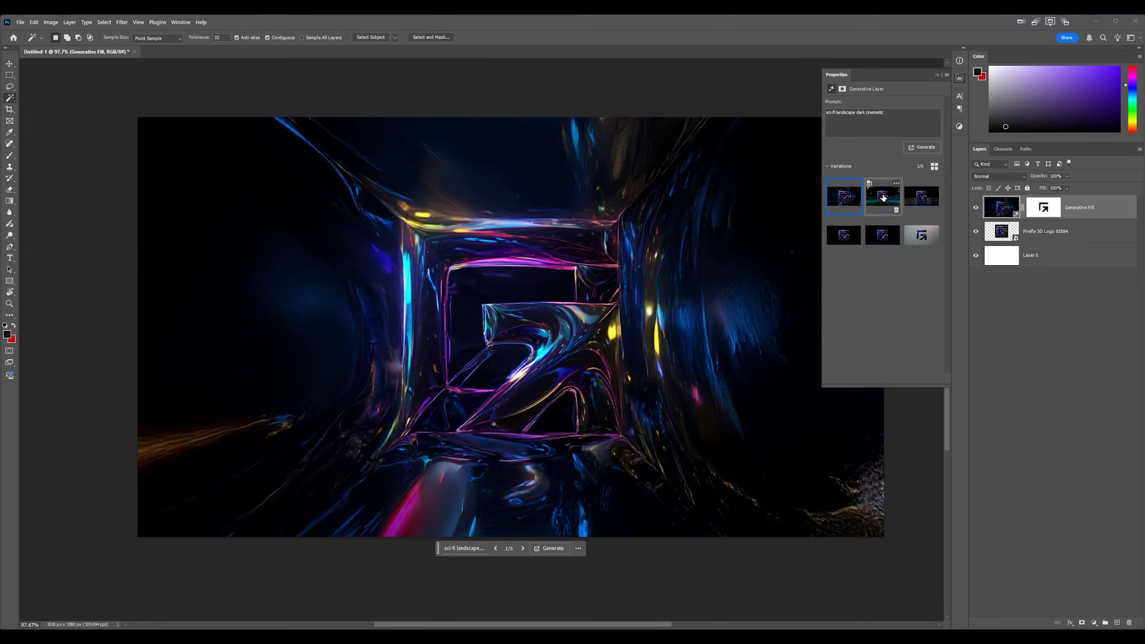
{"action": "left_click", "coordinate": [918, 201]}
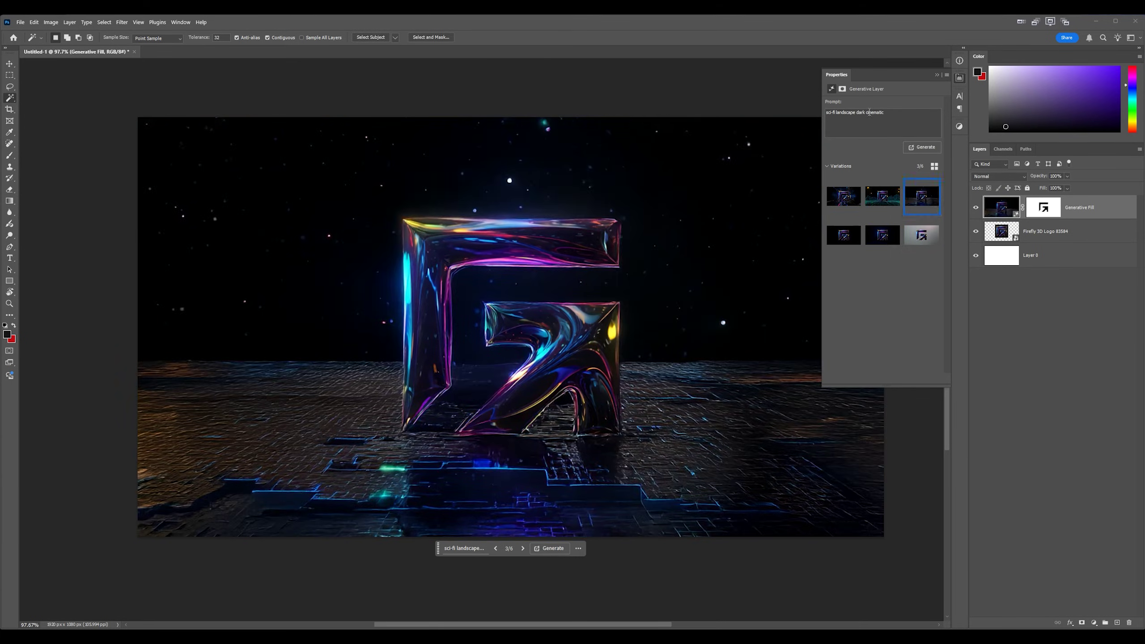
{"action": "left_click", "coordinate": [961, 79]}
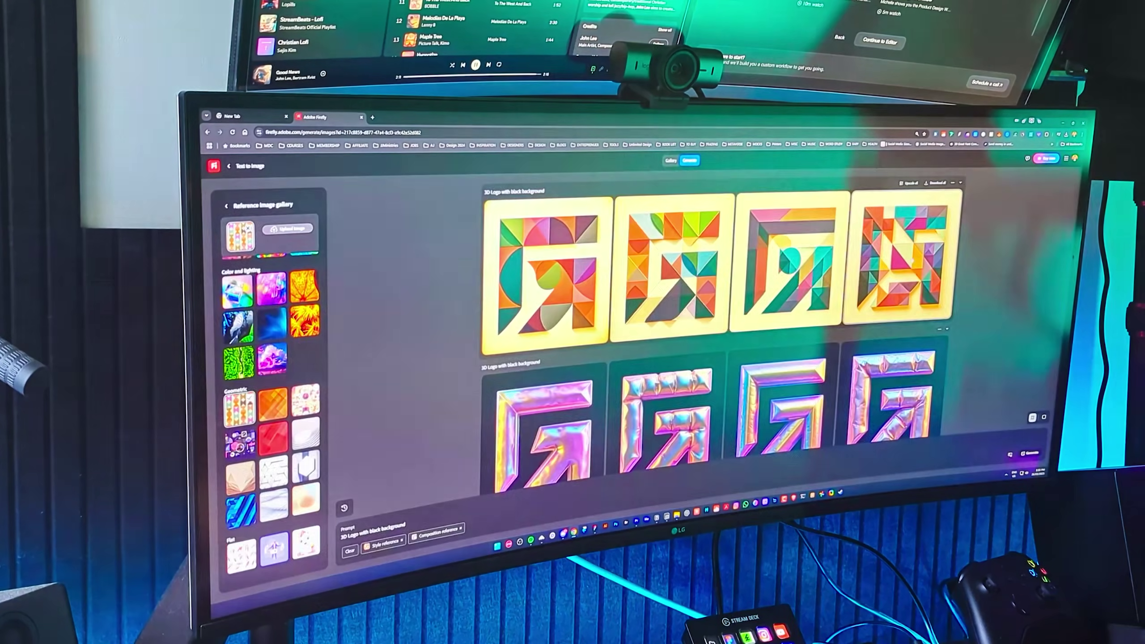
Scroll the Firefly 3D Logo results down to the iridescent chrome G-arrow logos.
{"action": "scroll", "coordinate": [721, 338], "scroll_direction": "down", "scroll_amount": 2}
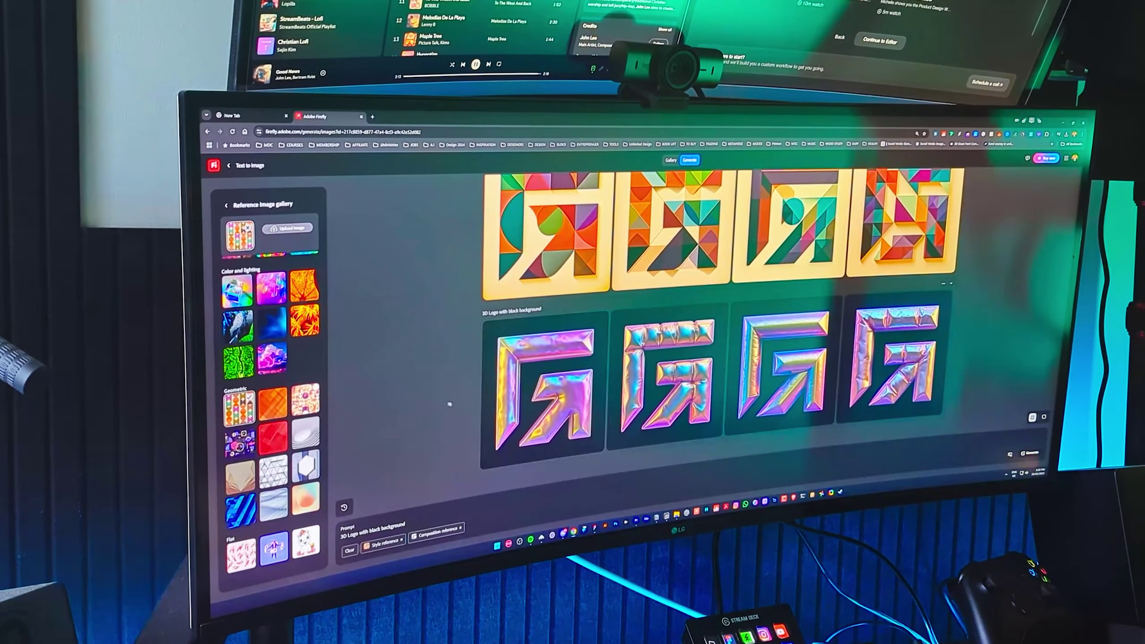